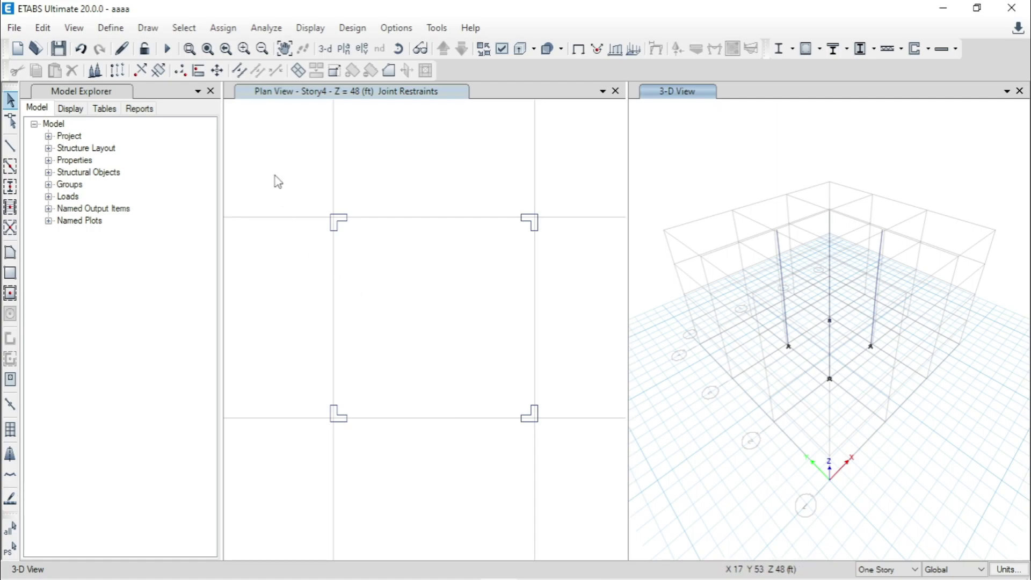
# Examine in plan how the joint of the L-shaped column at grid C-3 sits relative to the grid intersection
pyautogui.moveTo(274, 175); pyautogui.dragTo(594, 488)
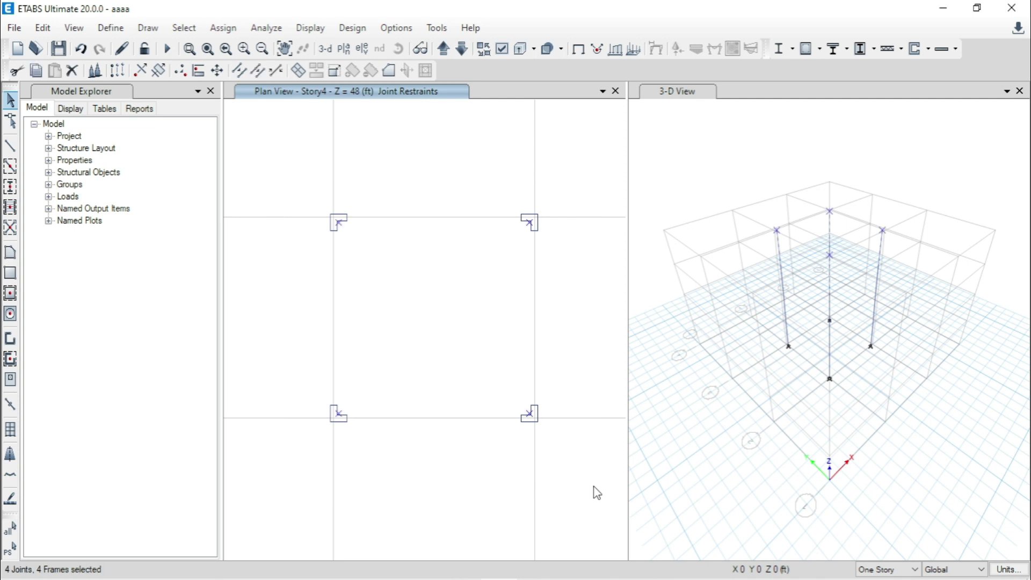
pyautogui.click(597, 493)
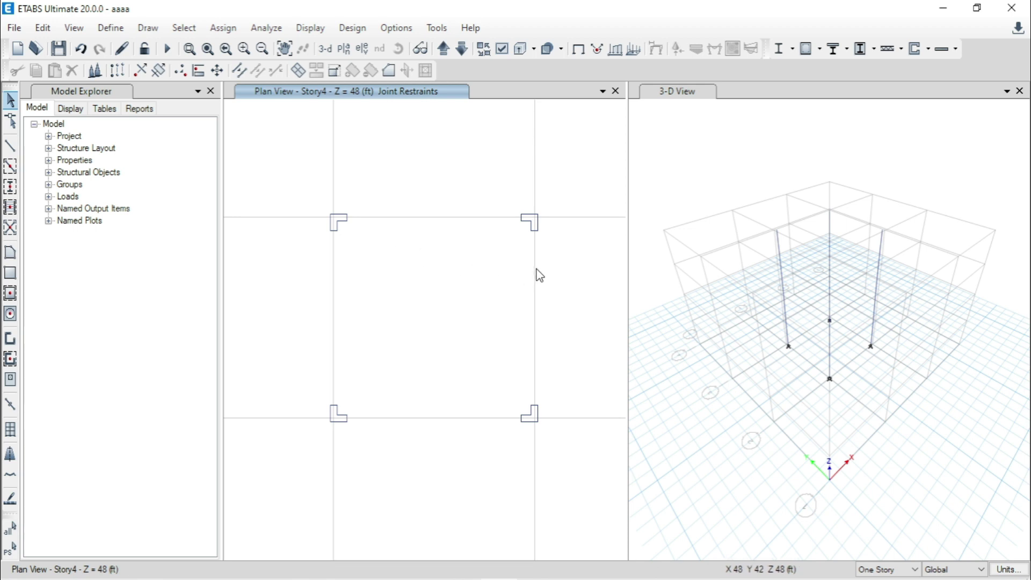
pyautogui.scroll(3, 541, 231)
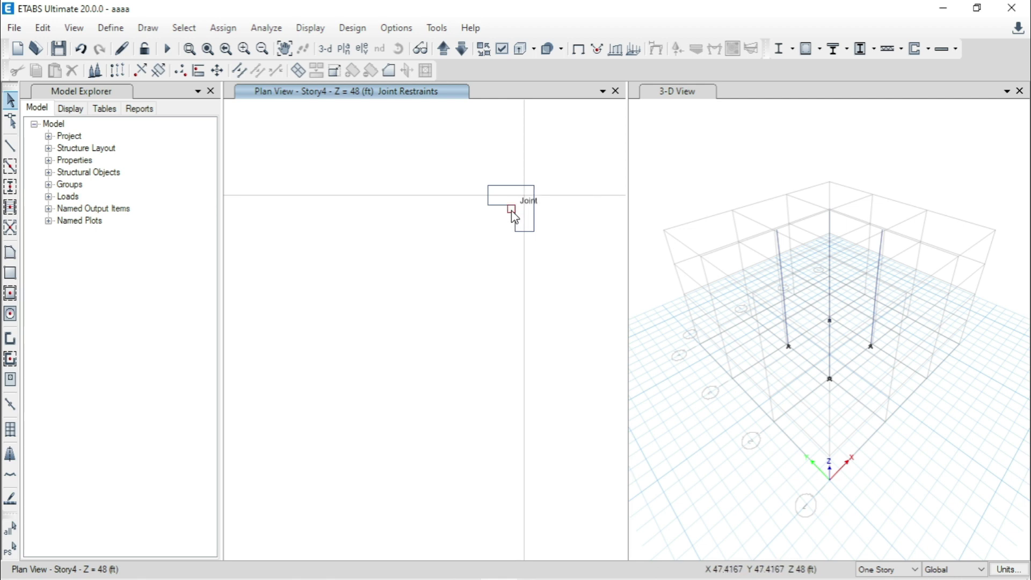
pyautogui.scroll(3, 514, 217)
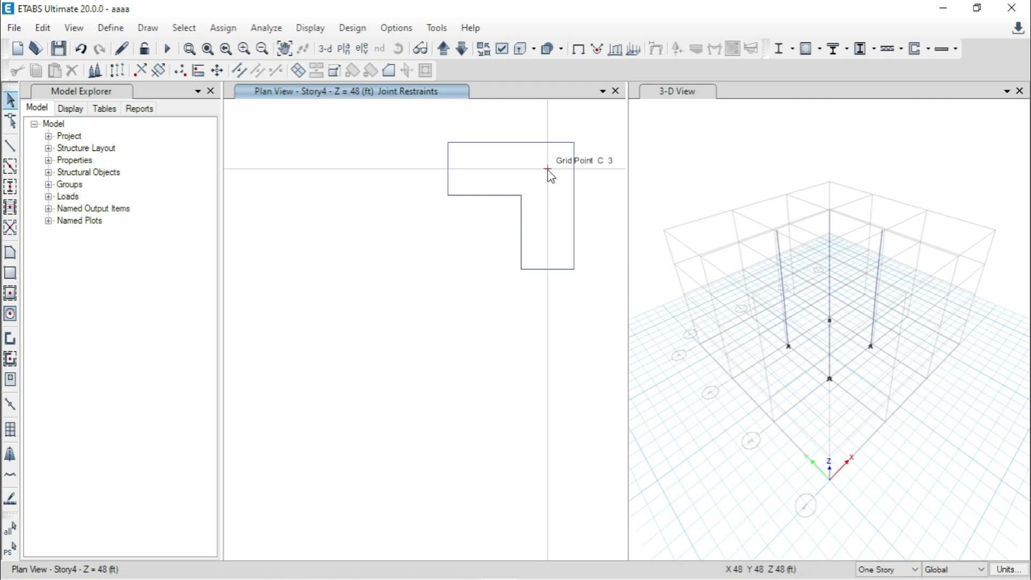
# Inspect the column lines and their top joints against the grid lines in the 3-D view
pyautogui.scroll(5, 778, 238)
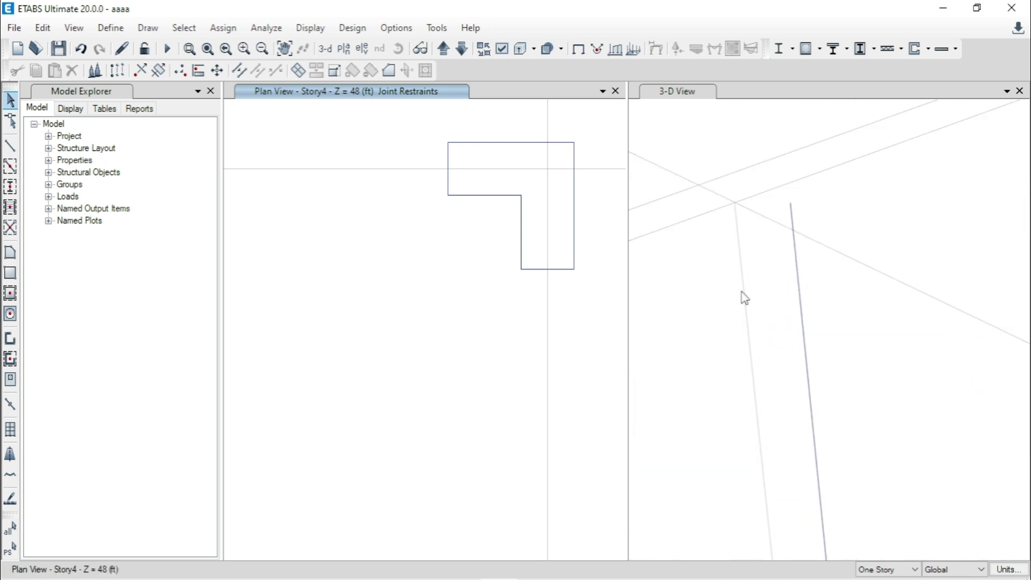
pyautogui.scroll(-3, 755, 261)
pyautogui.scroll(-3, 801, 419)
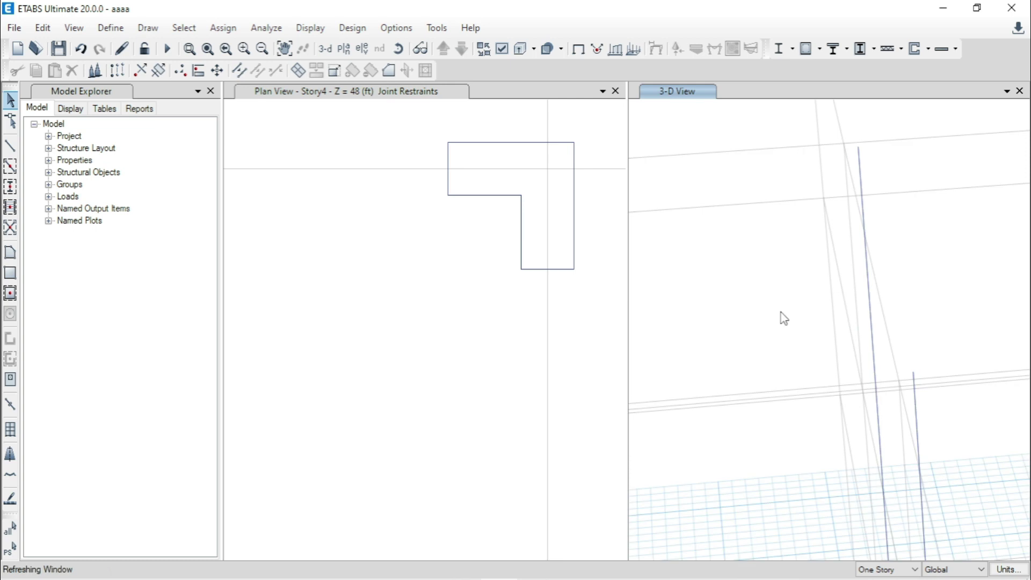
pyautogui.scroll(-5, 784, 319)
pyautogui.scroll(3, 837, 365)
pyautogui.scroll(-1, 854, 387)
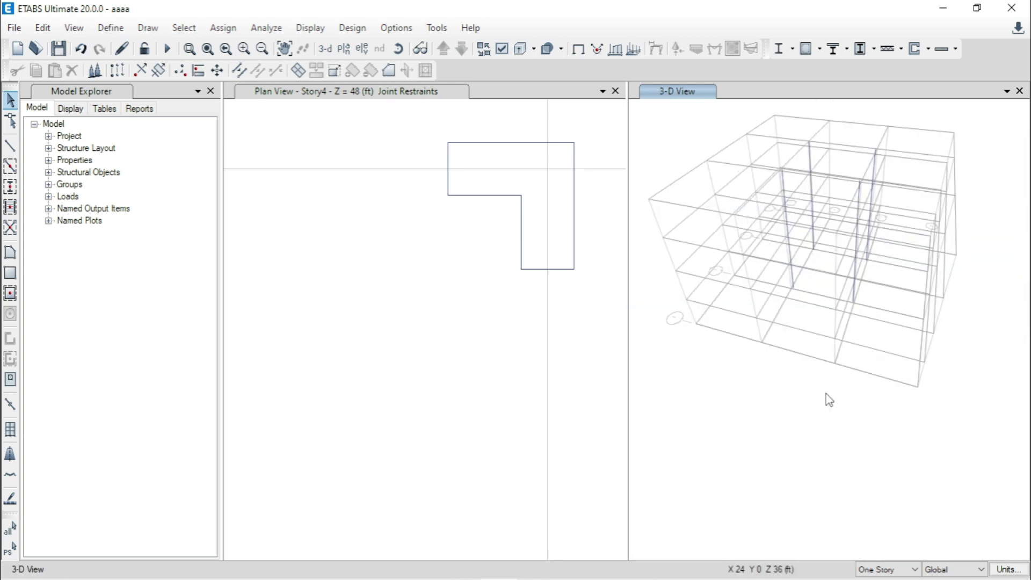
pyautogui.scroll(8, 829, 400)
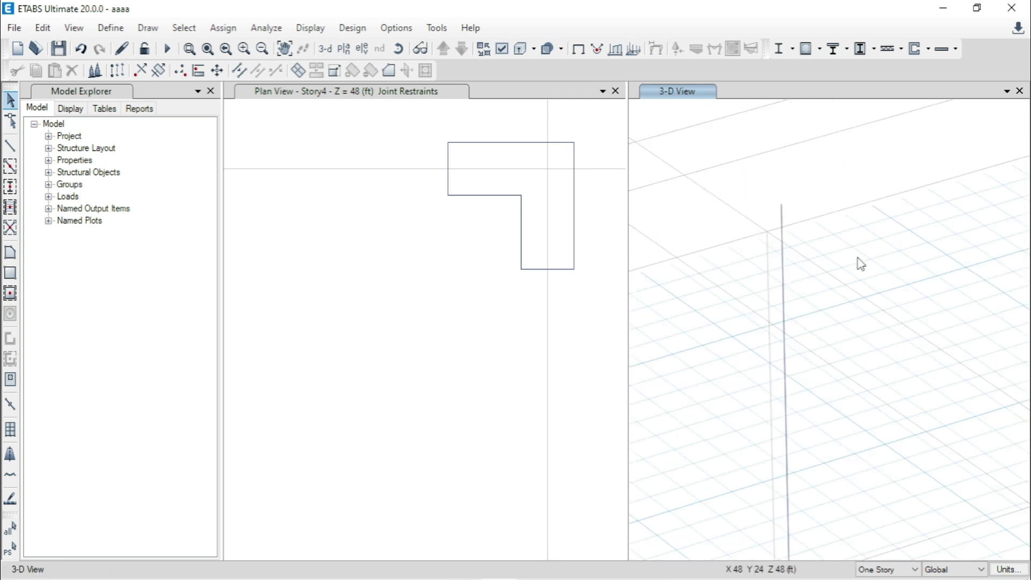
pyautogui.scroll(2, 787, 244)
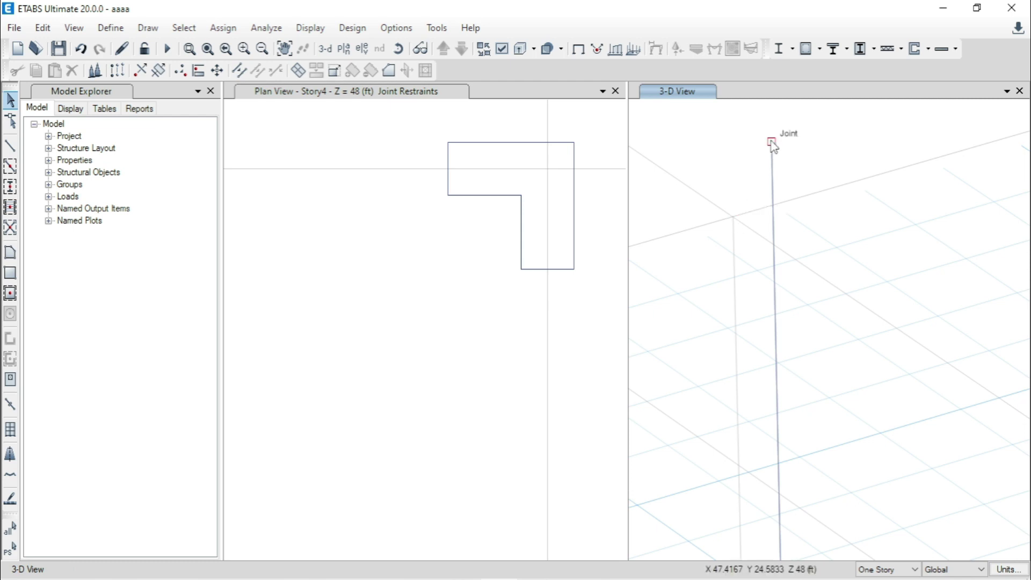
pyautogui.scroll(-3, 832, 290)
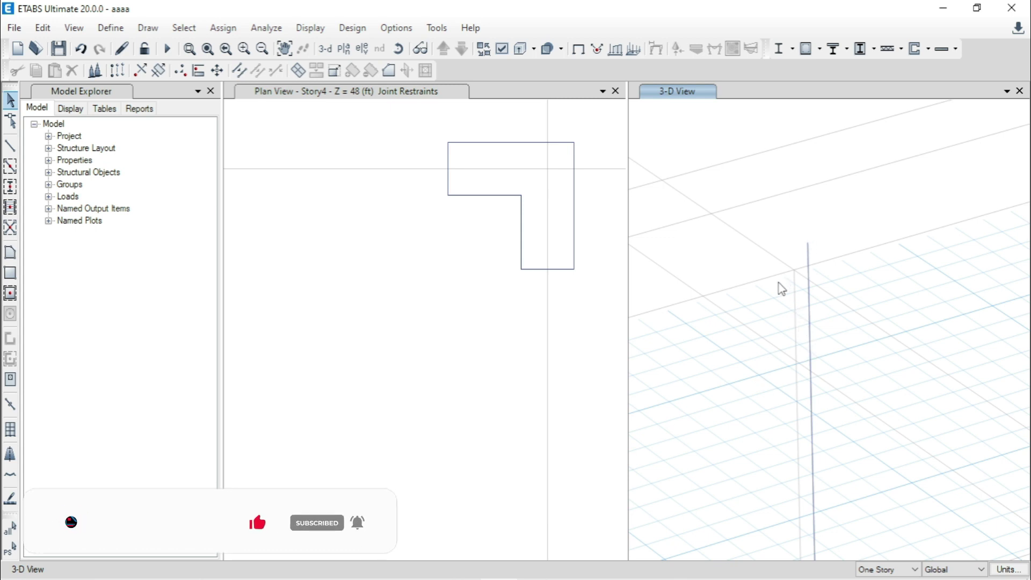
pyautogui.scroll(-3, 792, 222)
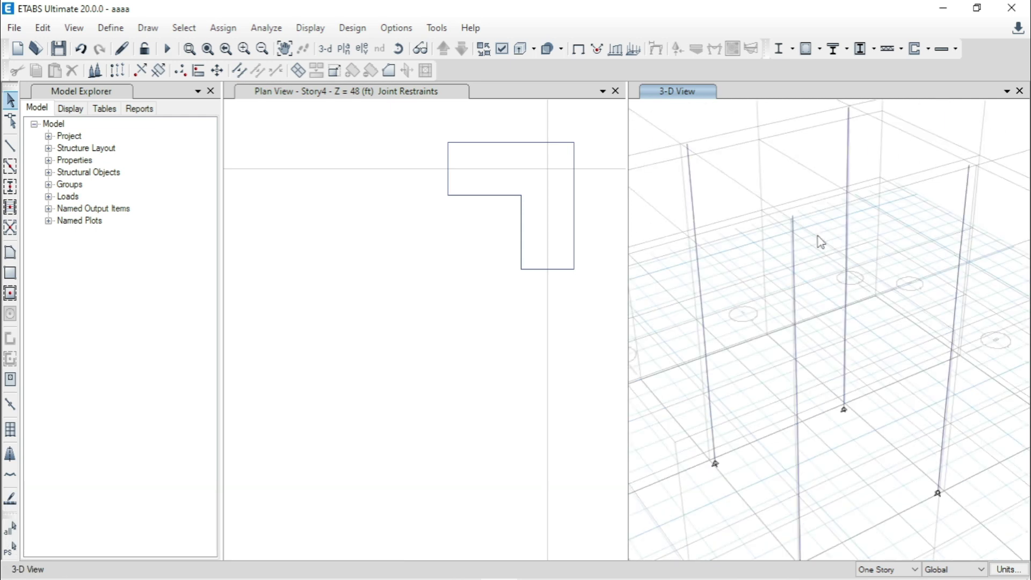
pyautogui.scroll(-3, 504, 276)
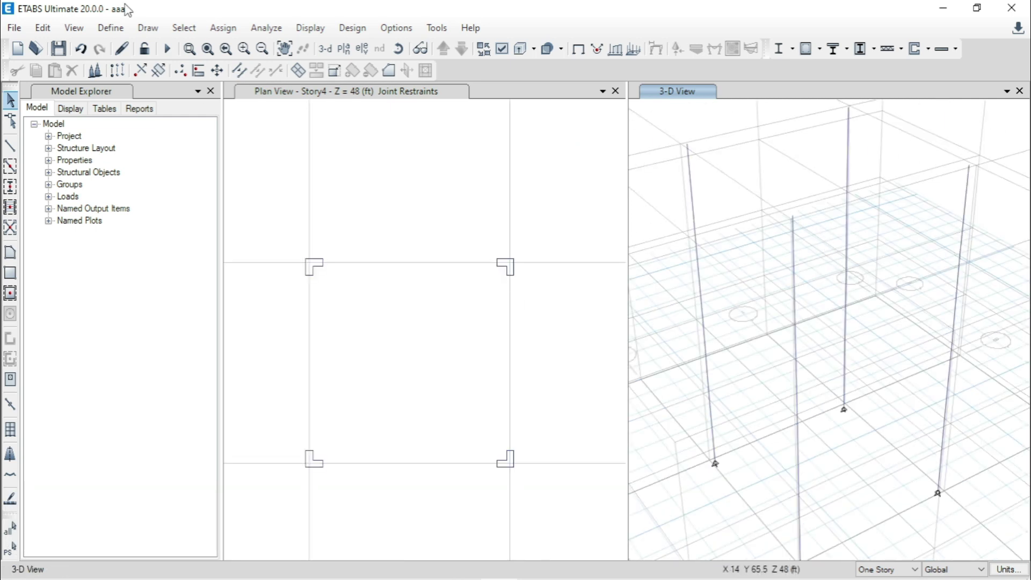
# Add a concrete rectangular frame section named b 10x15 with a depth of 15 in and a width of 10 in
pyautogui.click(113, 28)
pyautogui.moveTo(149, 77)
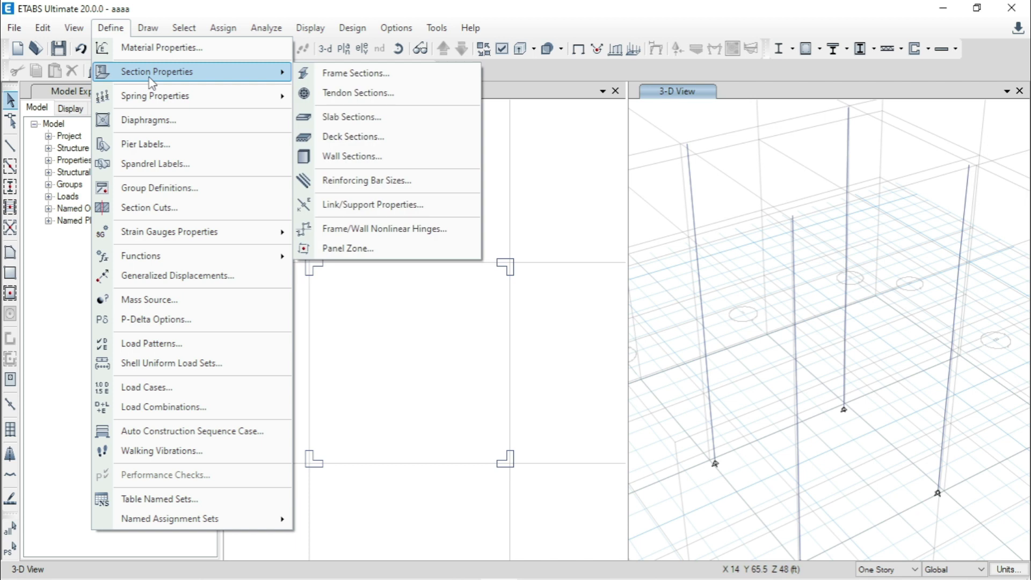
pyautogui.click(349, 78)
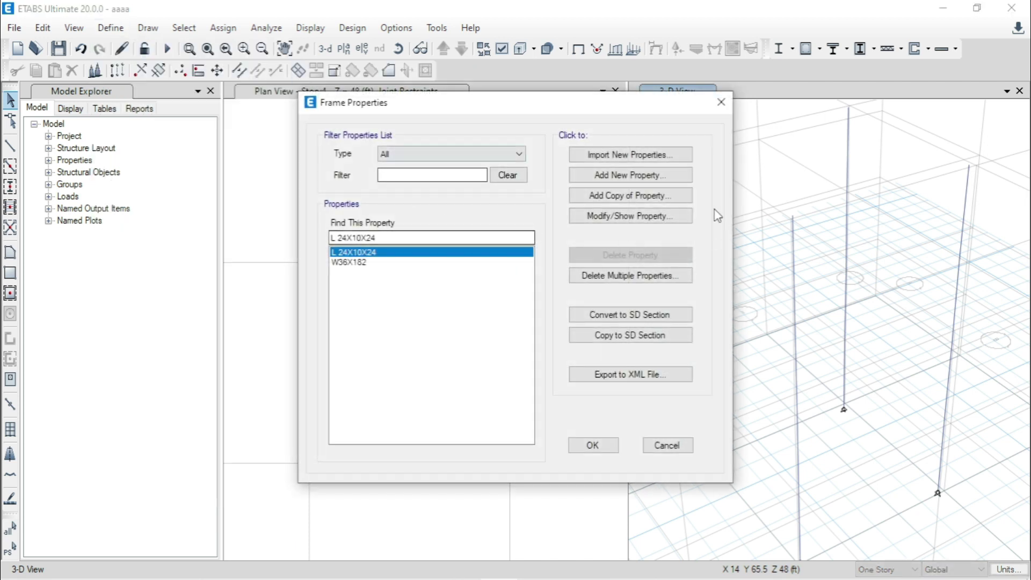
pyautogui.click(667, 180)
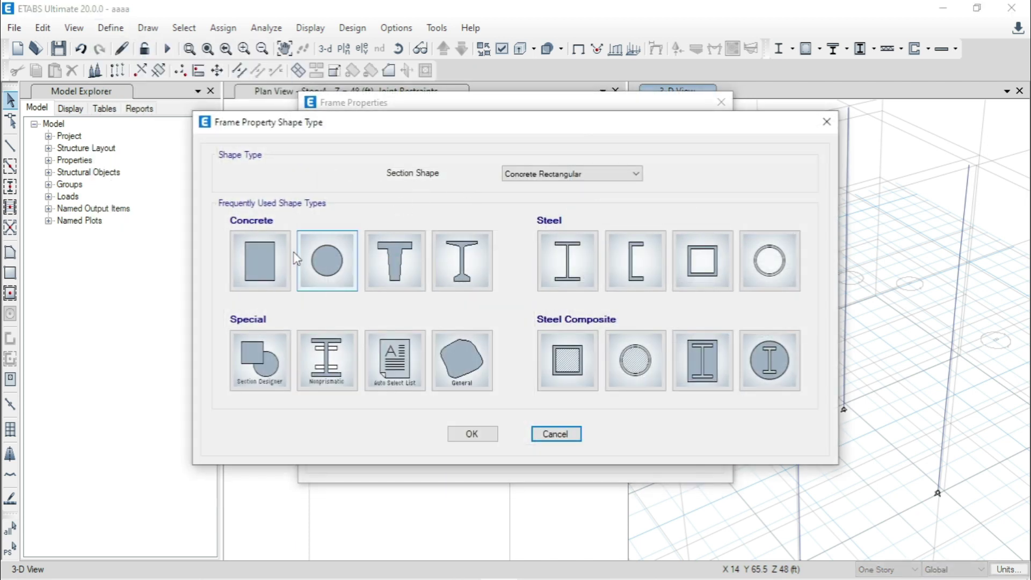
pyautogui.click(253, 271)
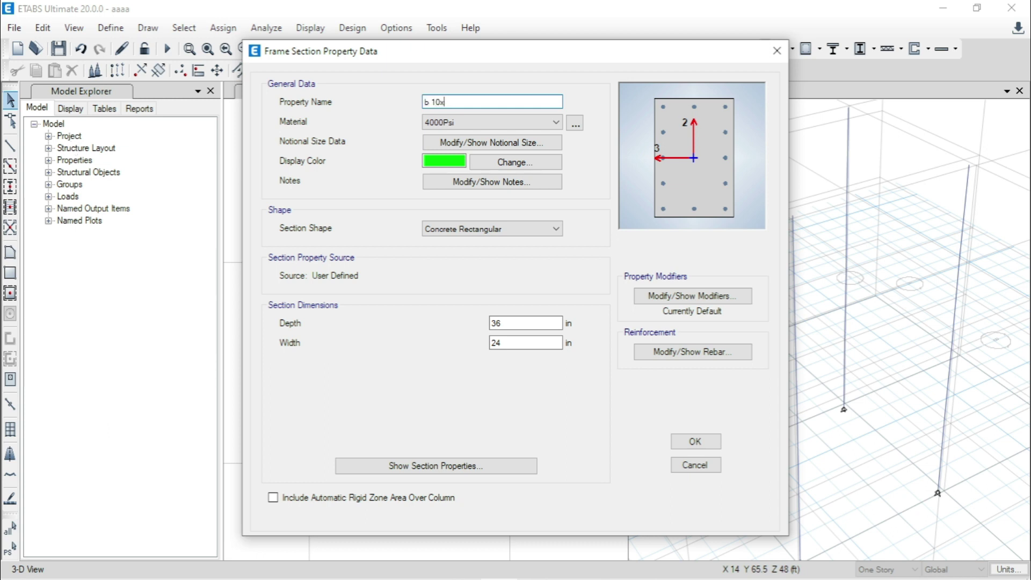
pyautogui.doubleClick(539, 322)
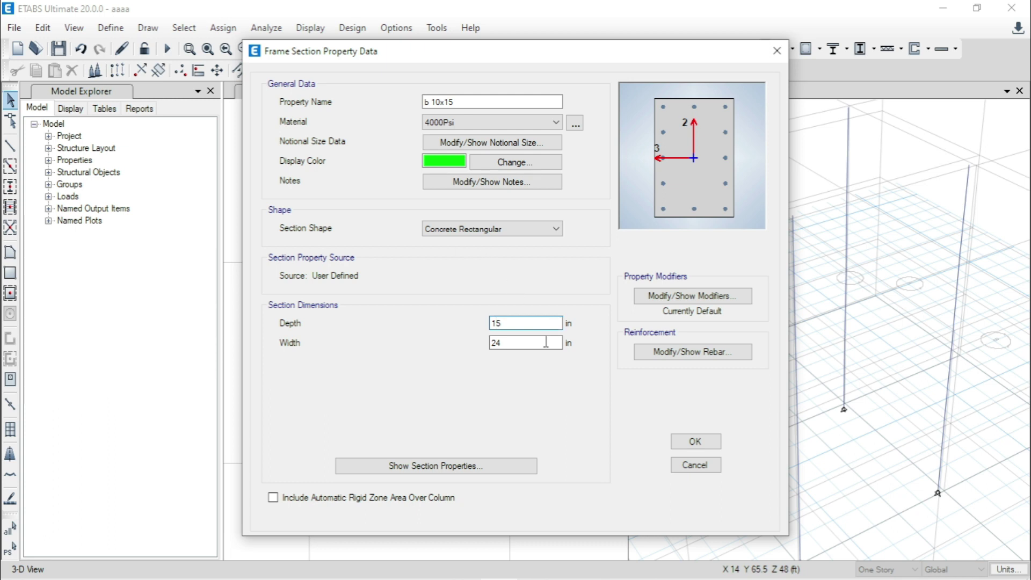
pyautogui.press('Tab')
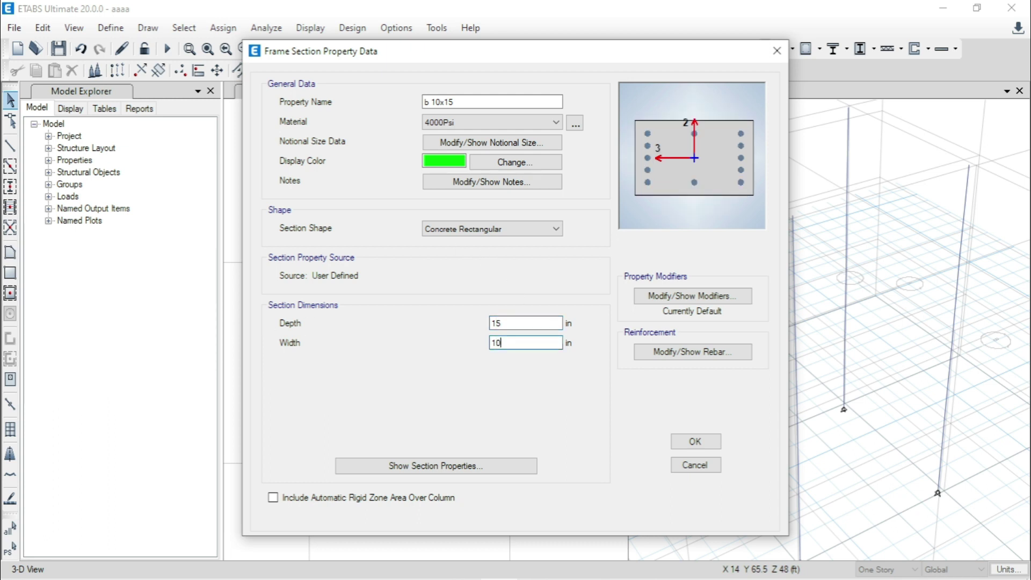
pyautogui.click(541, 324)
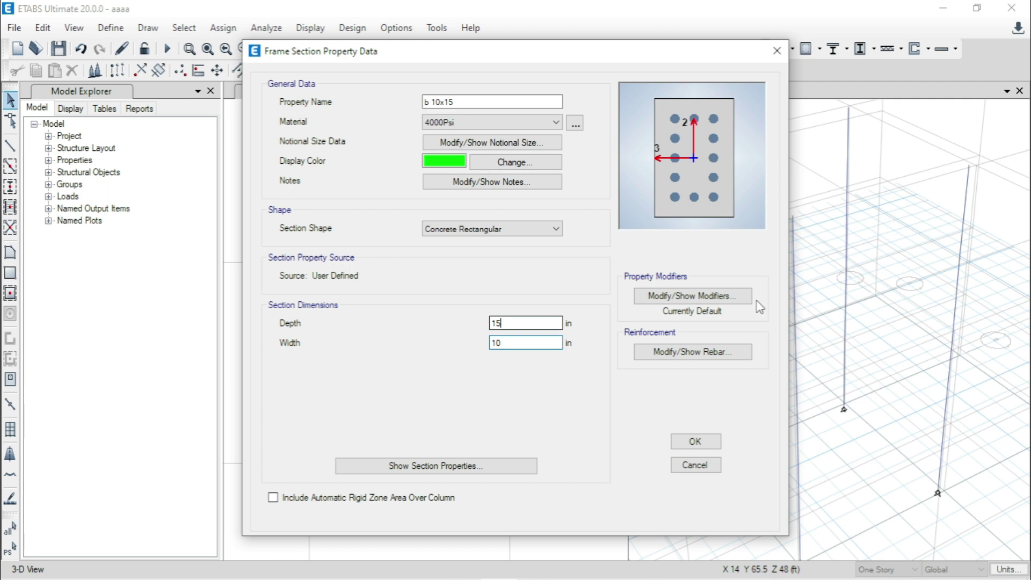
# Set the b 10x15 section's reinforcement design type to M3 Design Only (Beam) and save the section
pyautogui.click(659, 303)
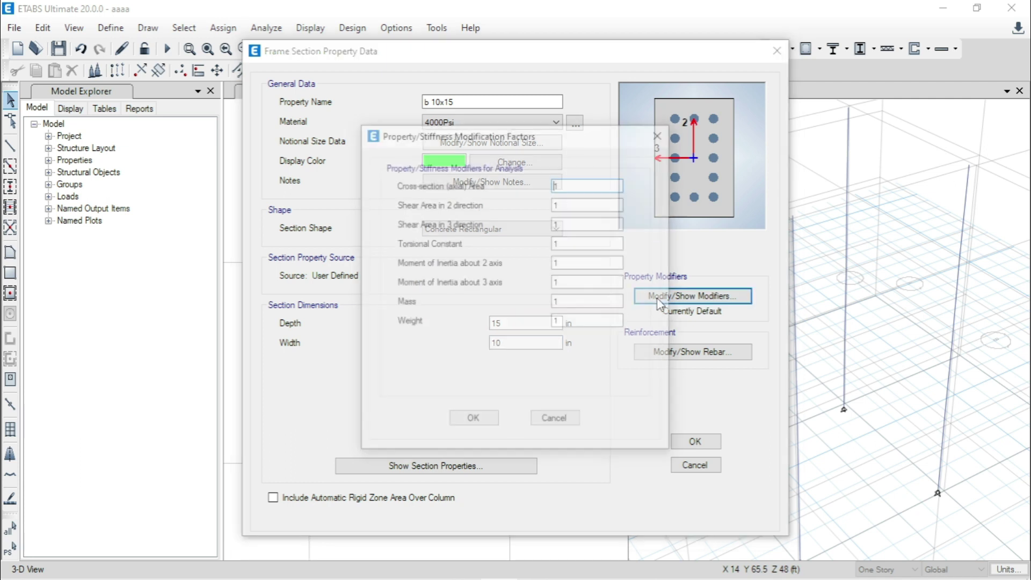
pyautogui.click(658, 137)
pyautogui.click(665, 352)
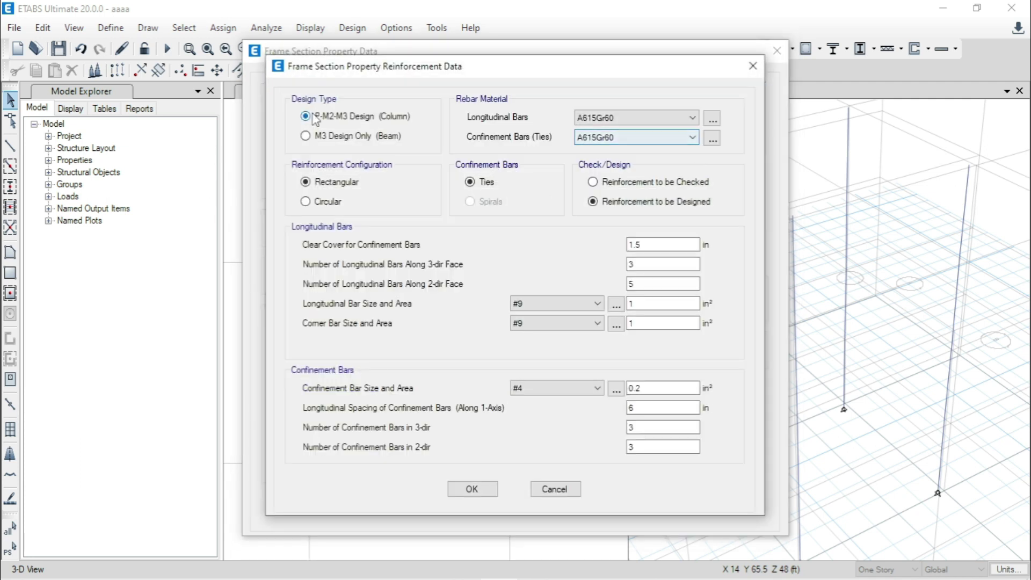
pyautogui.click(306, 136)
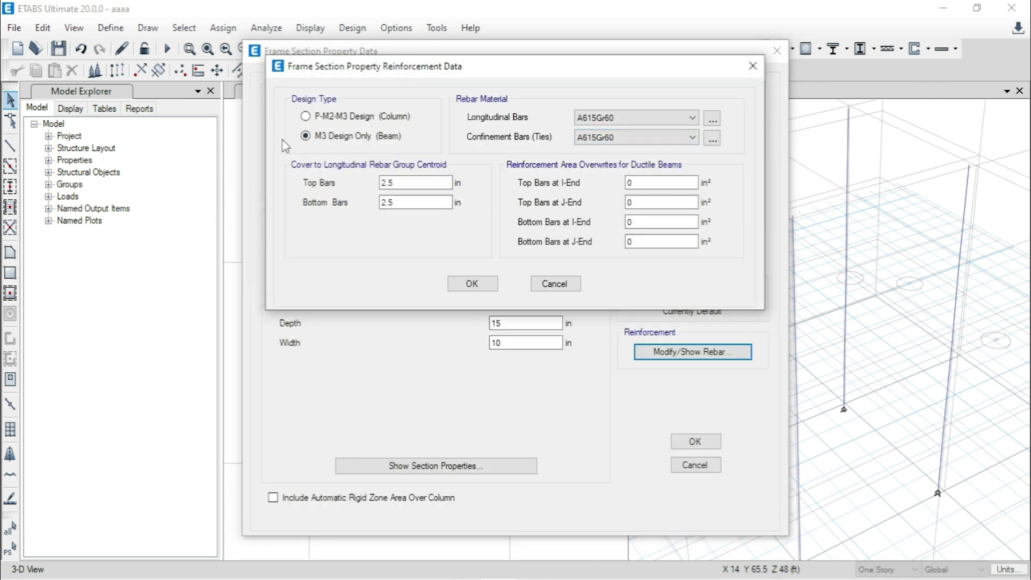
pyautogui.click(470, 284)
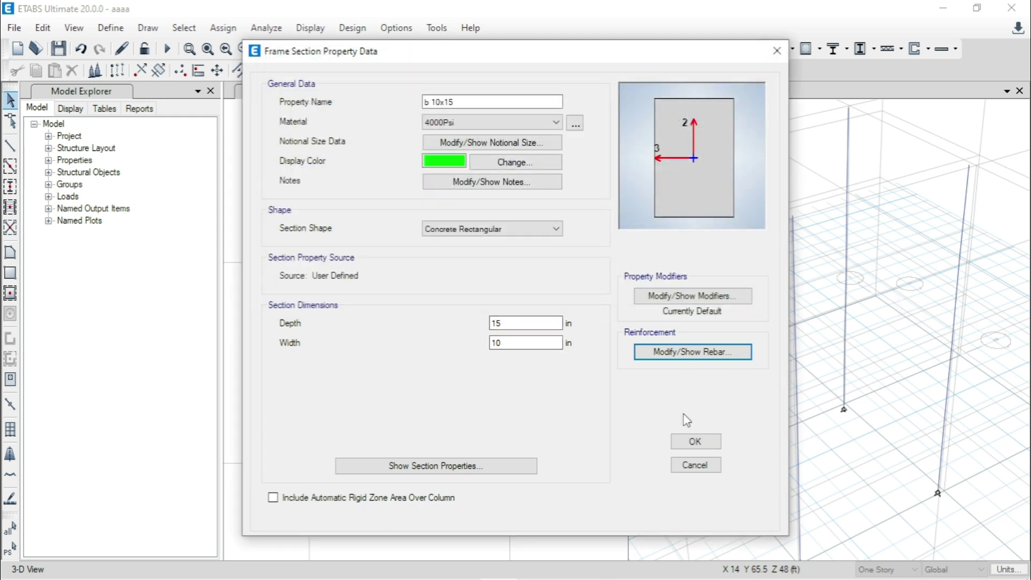
pyautogui.click(685, 444)
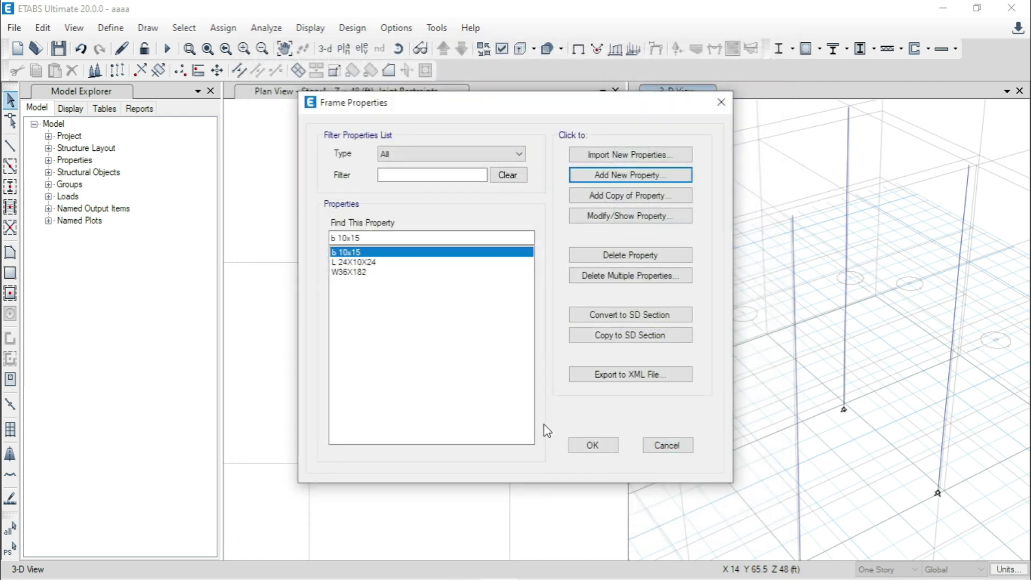
pyautogui.click(592, 448)
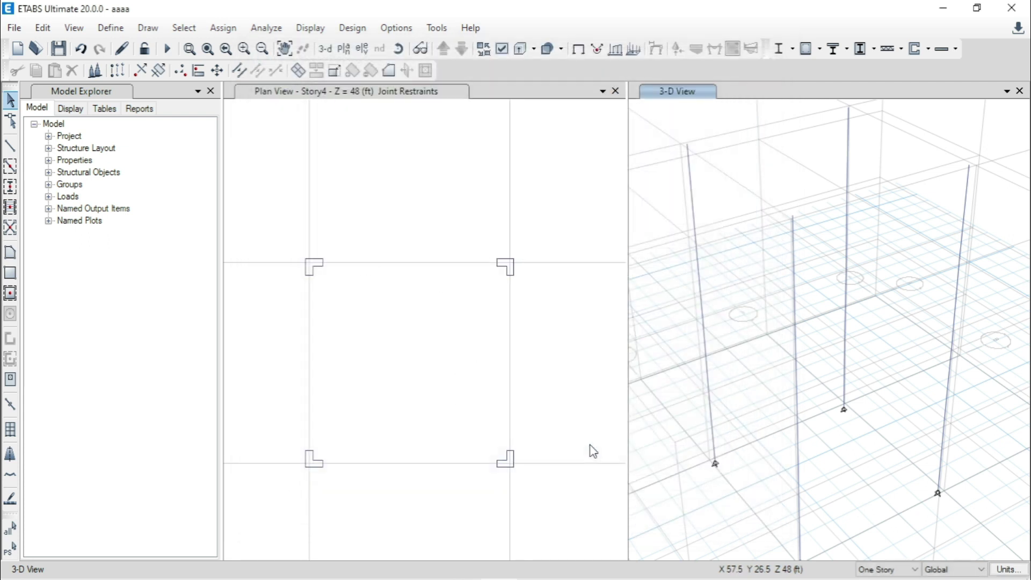
# Review the property data of the Slab1 slab section, including its material, modeling type and thickness
pyautogui.click(118, 31)
pyautogui.moveTo(188, 72)
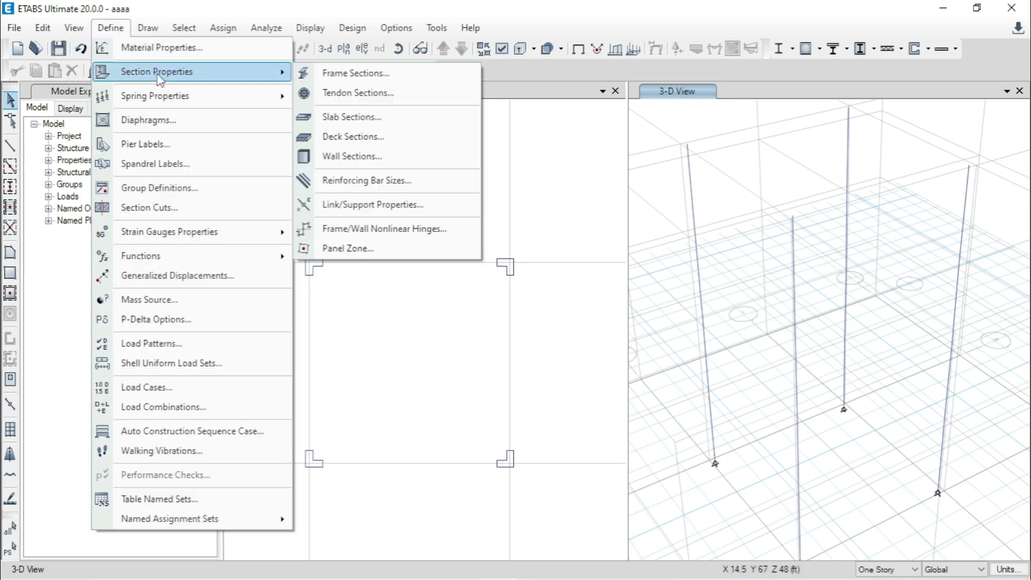
pyautogui.click(409, 112)
pyautogui.click(392, 250)
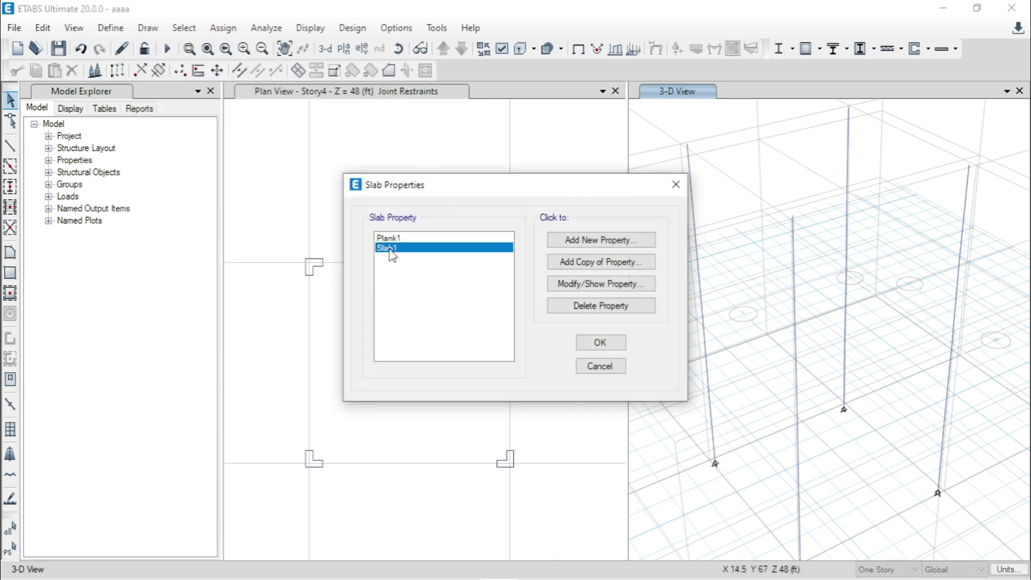
pyautogui.click(572, 285)
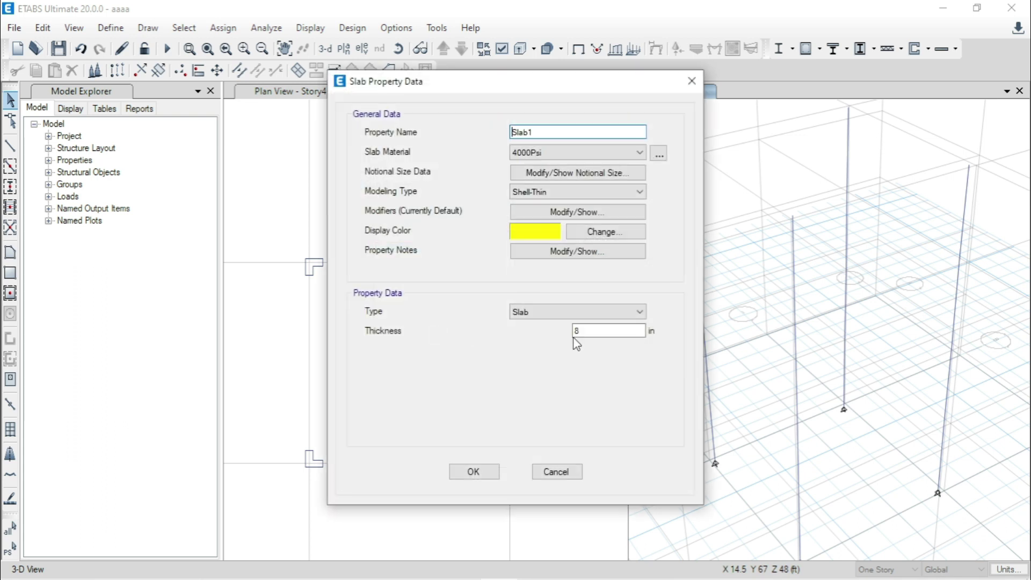
pyautogui.click(475, 474)
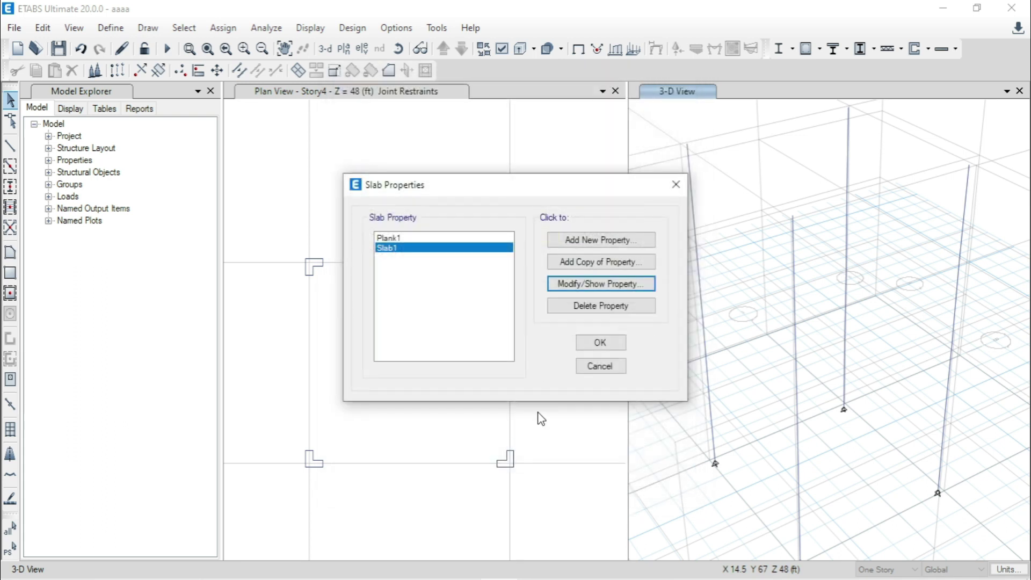
pyautogui.click(599, 343)
# Apply drawing to All Stories and set up straight frame line drawing with the b 10x15 section
pyautogui.click(886, 569)
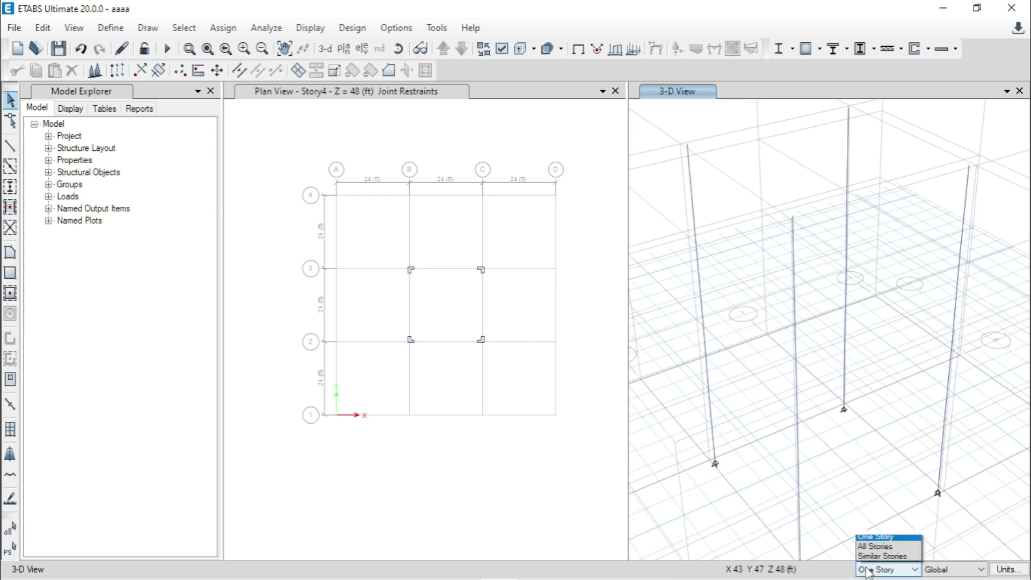
pyautogui.click(867, 546)
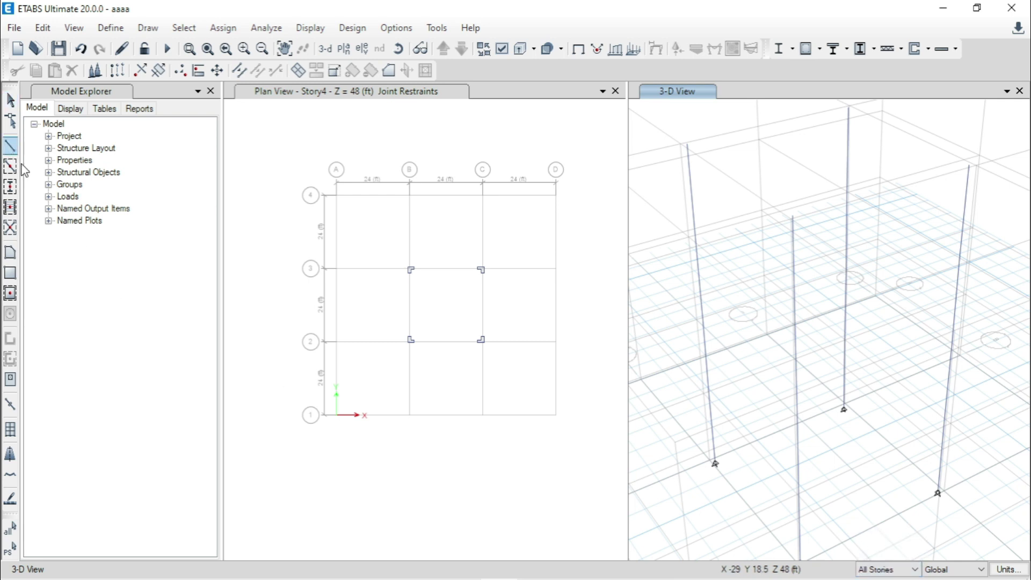
pyautogui.click(11, 145)
pyautogui.click(209, 480)
pyautogui.click(213, 481)
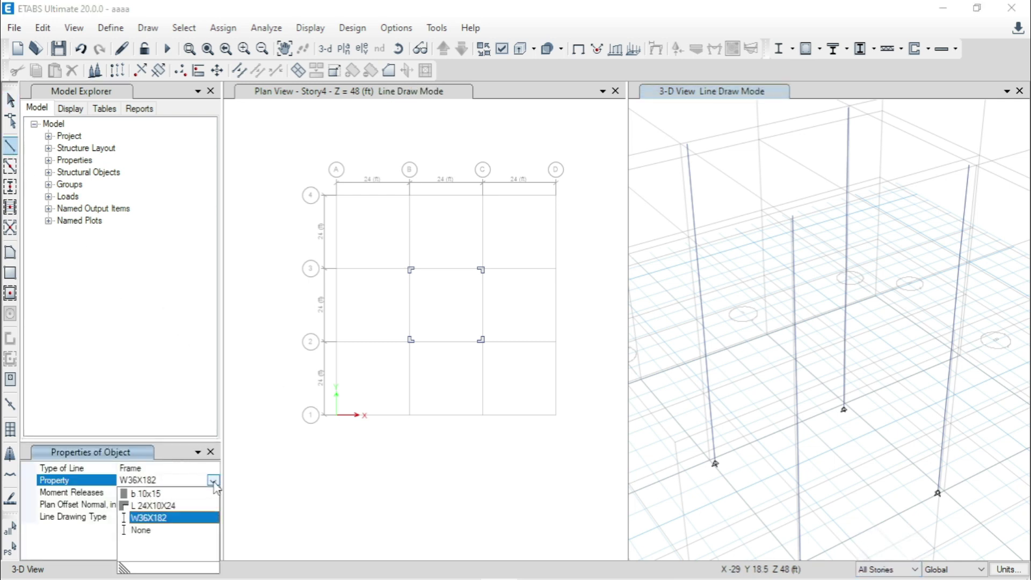
pyautogui.click(158, 493)
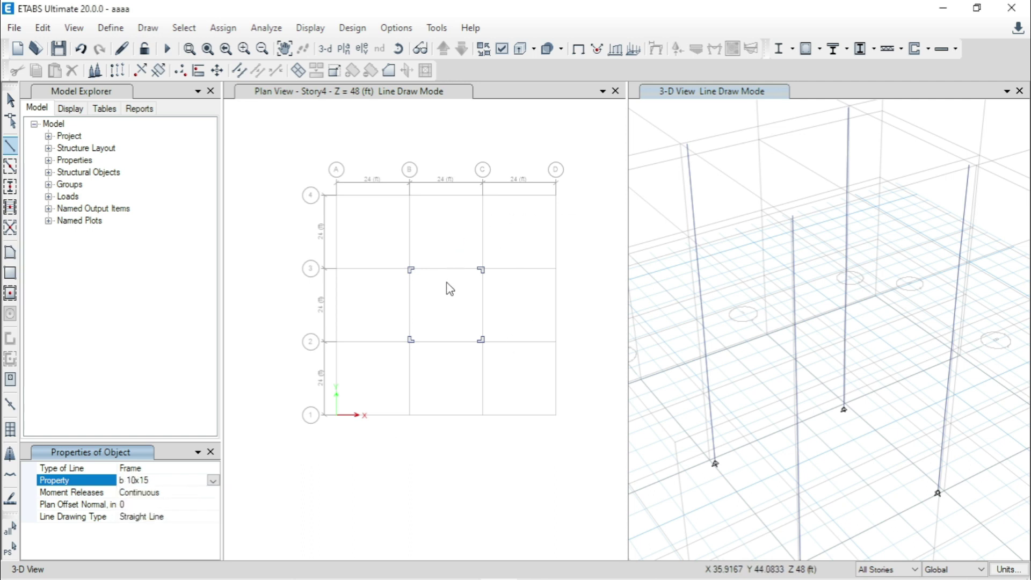
# Draw b 10x15 beams on all stories from grid point B3 to B2 and from B2 to C2
pyautogui.scroll(3, 450, 289)
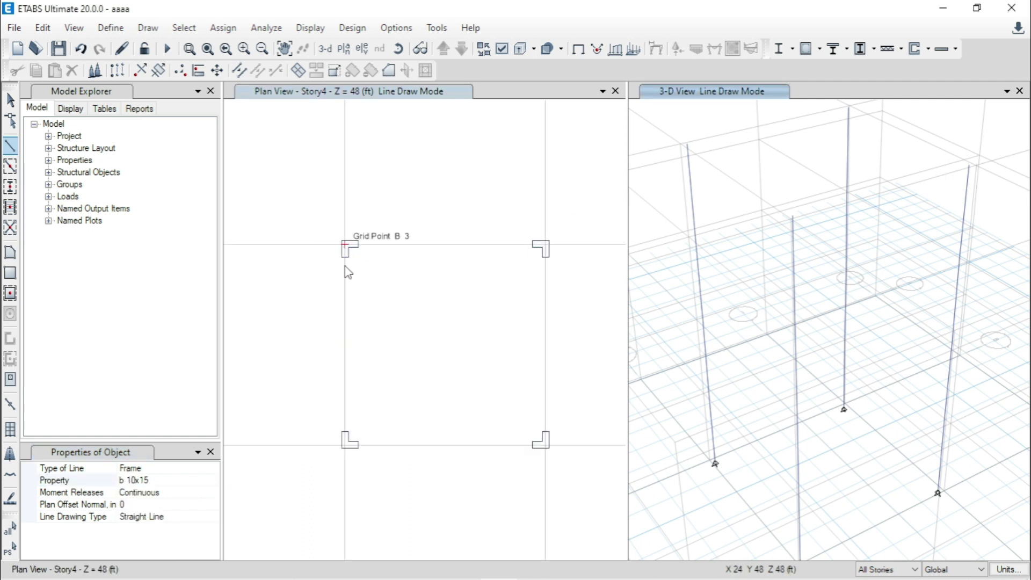
pyautogui.click(345, 245)
pyautogui.scroll(2, 347, 446)
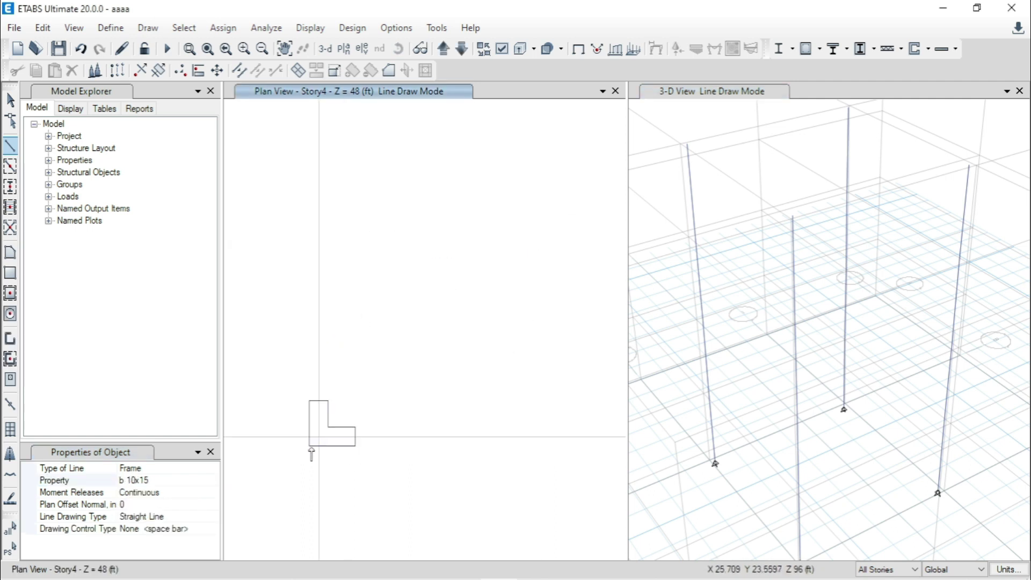
pyautogui.click(394, 458)
pyautogui.scroll(-3, 394, 350)
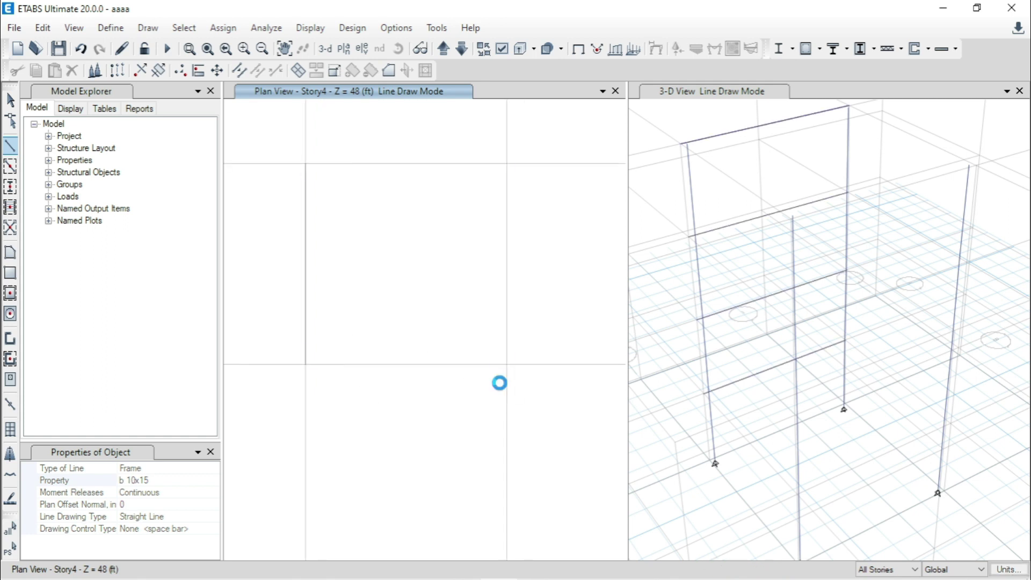
pyautogui.scroll(3, 506, 361)
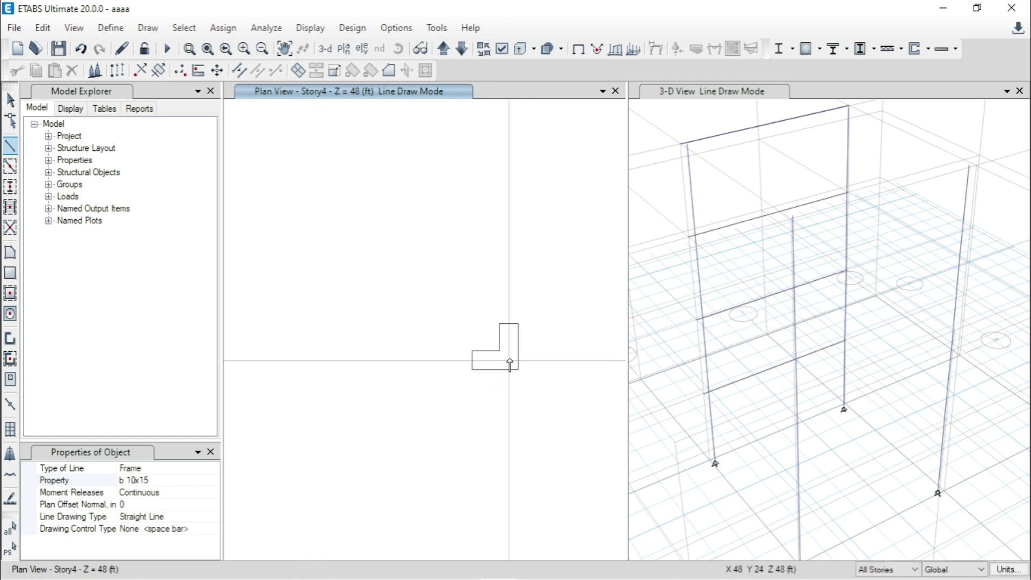
pyautogui.doubleClick(509, 361)
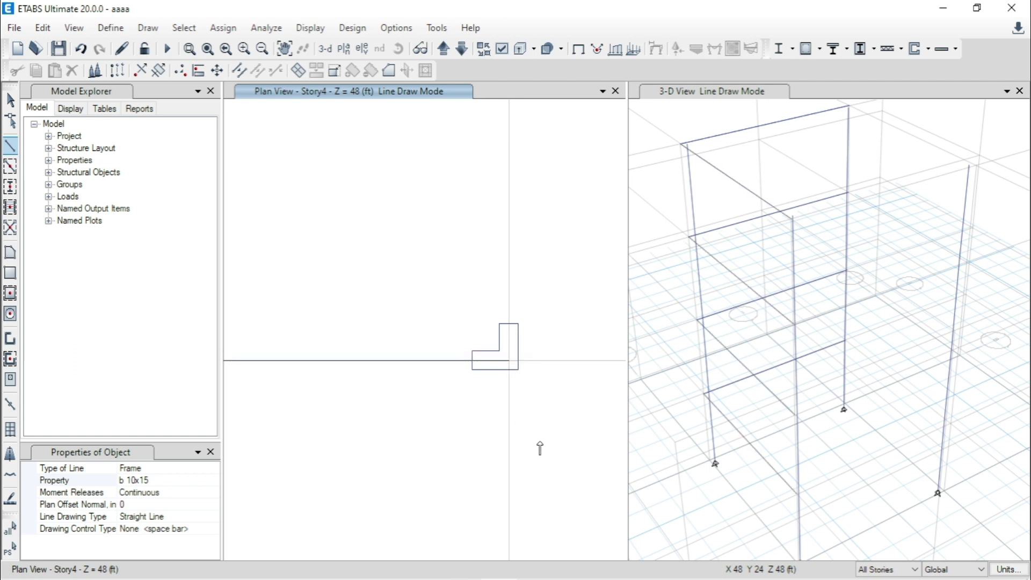
# Close the beam perimeter by drawing b 10x15 beams from grid point C2 to C3 and from C3 back to B3
pyautogui.scroll(-3, 529, 425)
pyautogui.click(525, 411)
pyautogui.scroll(3, 527, 226)
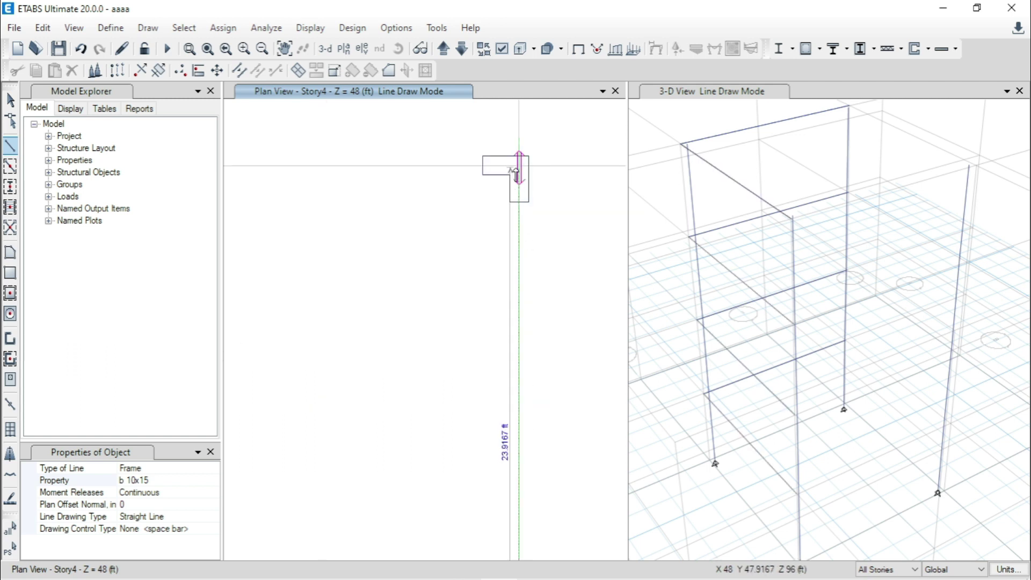
pyautogui.click(516, 161)
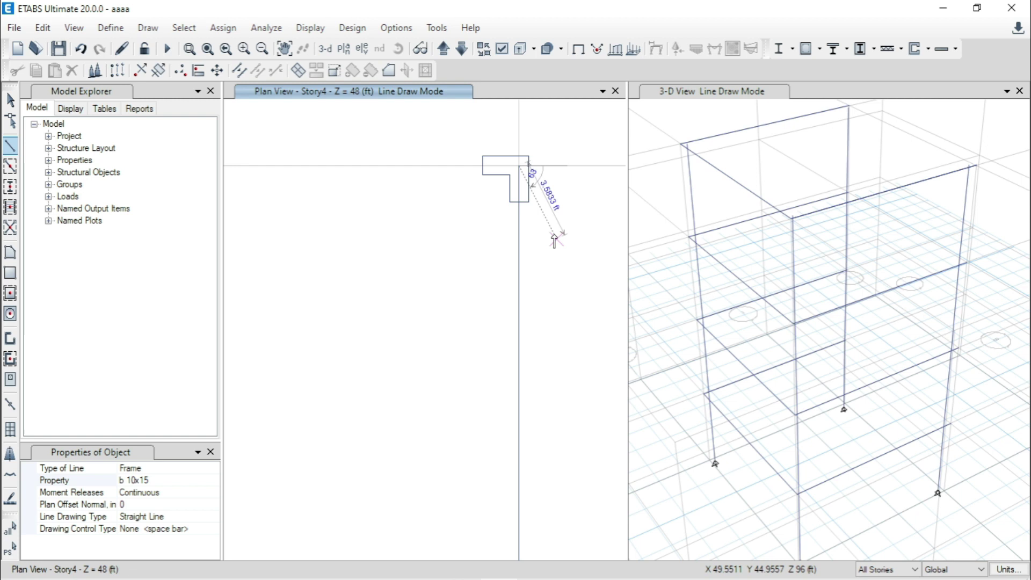
pyautogui.moveTo(433, 172); pyautogui.dragTo(299, 179, button='middle')
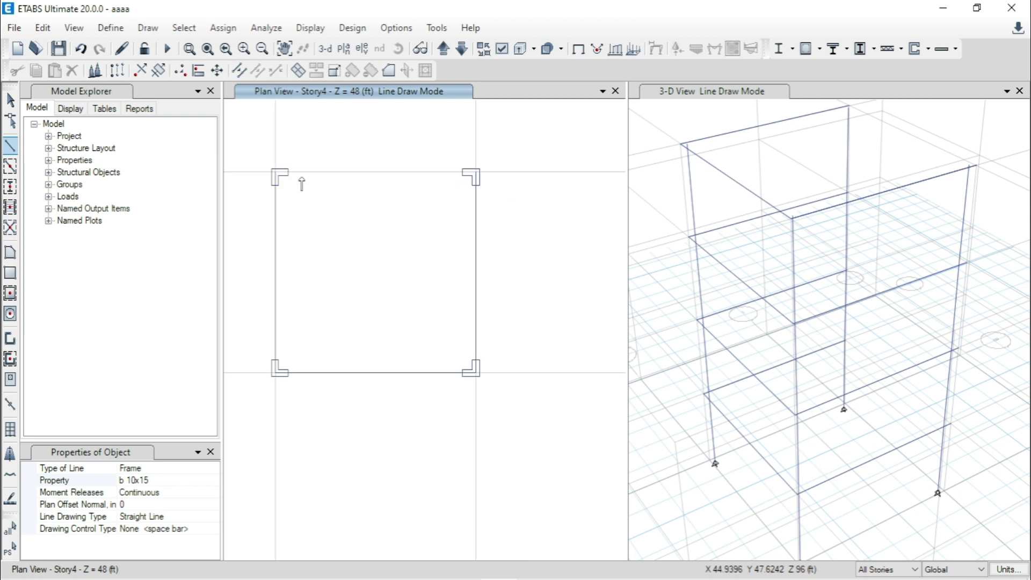
pyautogui.doubleClick(276, 167)
pyautogui.press('F3')
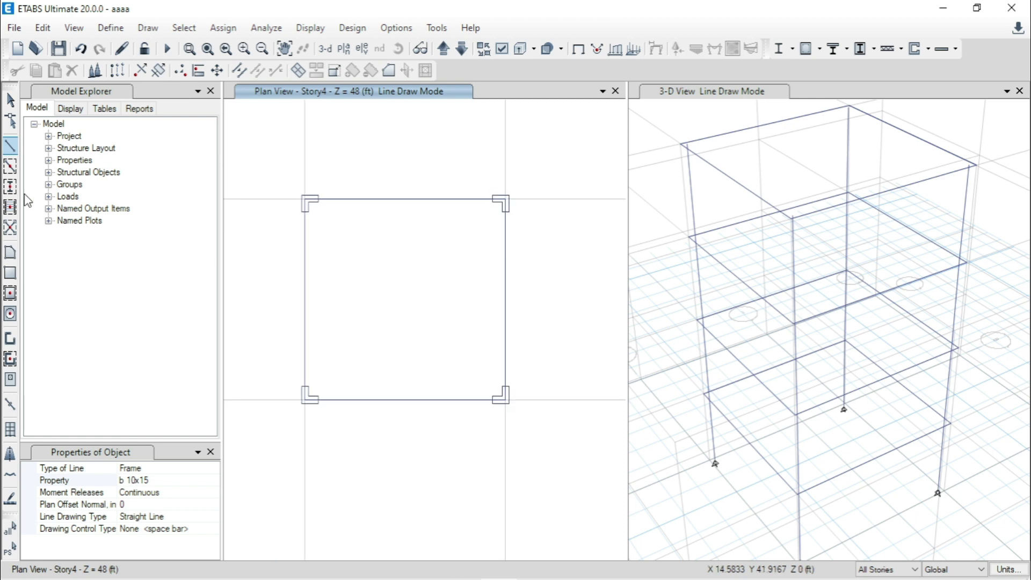
# Set up polygonal floor area drawing with the Slab1 property and straight edges
pyautogui.click(10, 254)
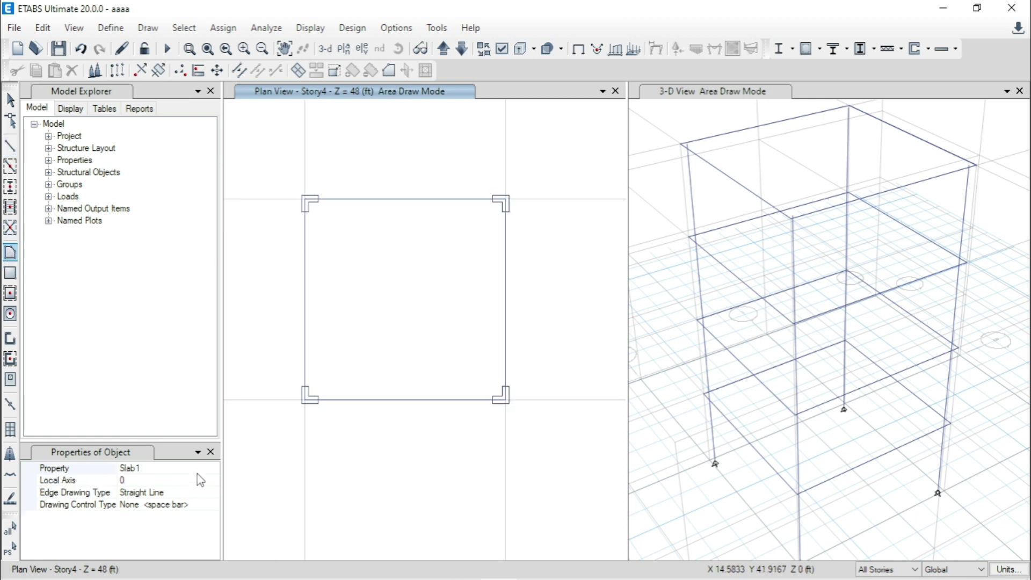
pyautogui.click(213, 468)
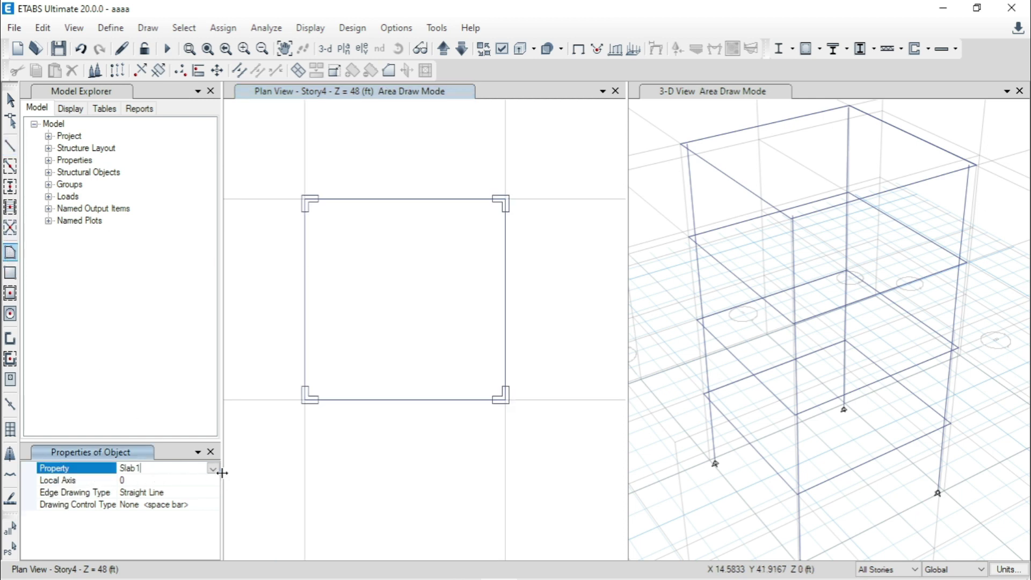
pyautogui.click(213, 469)
pyautogui.click(212, 470)
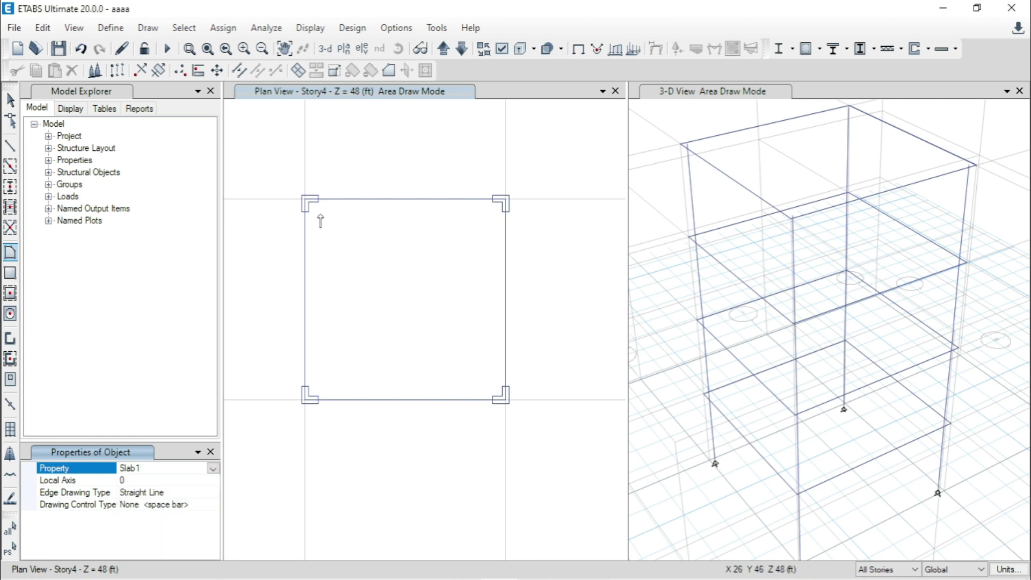
# Draw the Slab1 floor on all stories through grid points B3, B2, C2 and C3, and close the area
pyautogui.scroll(3, 317, 214)
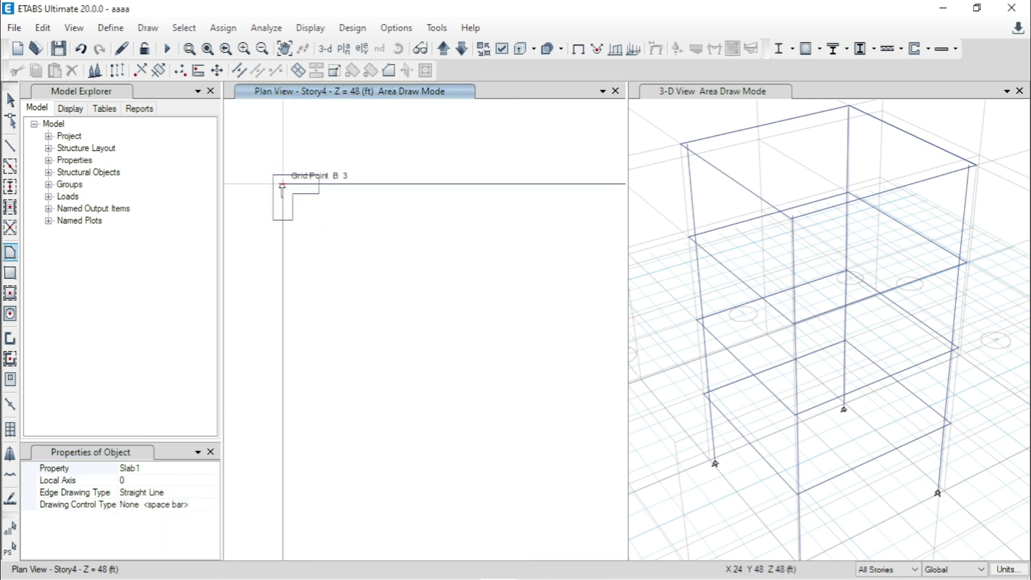
pyautogui.click(282, 186)
pyautogui.scroll(-4, 329, 336)
pyautogui.scroll(5, 327, 338)
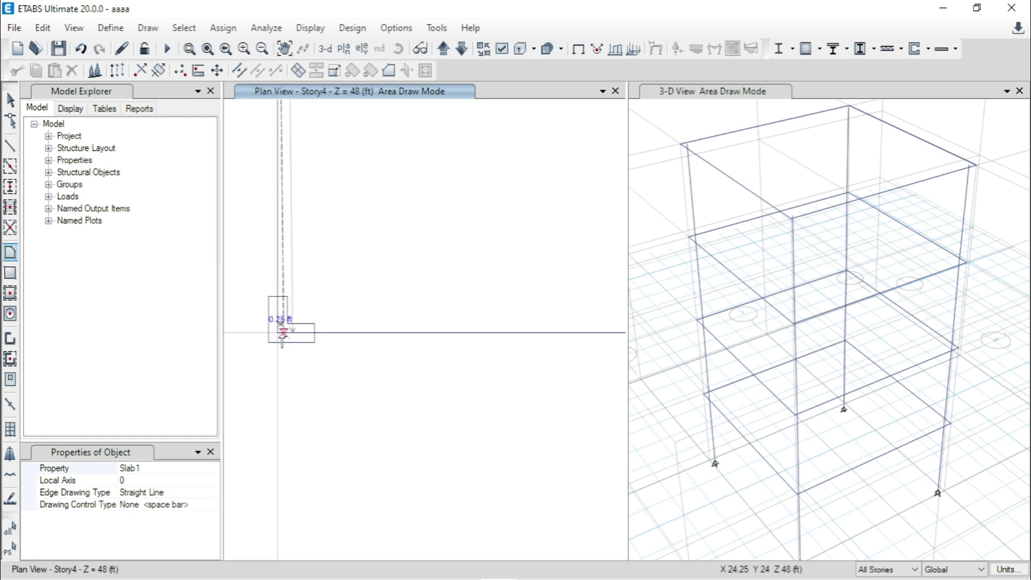
pyautogui.click(277, 333)
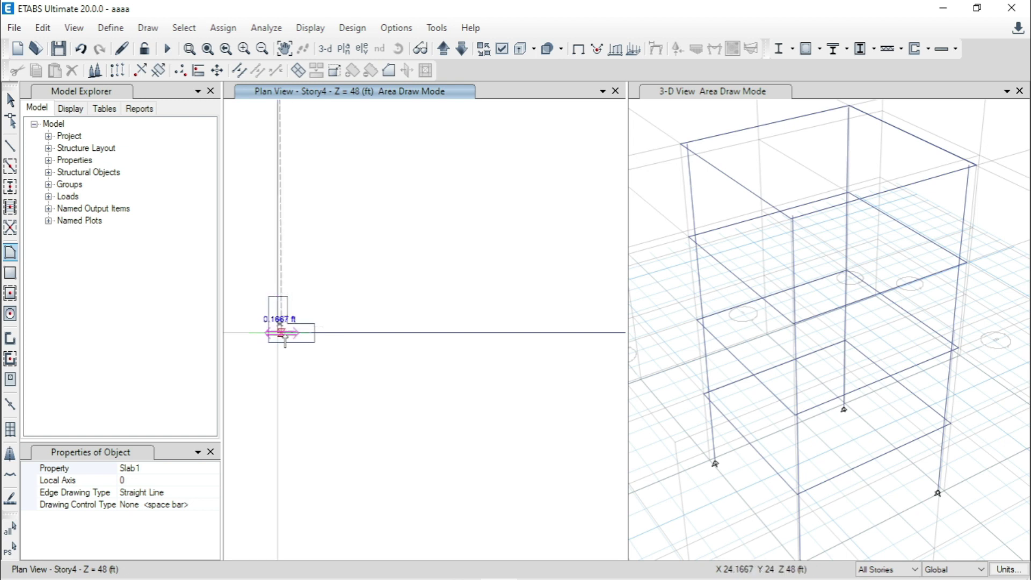
pyautogui.scroll(-4, 350, 387)
pyautogui.scroll(5, 529, 378)
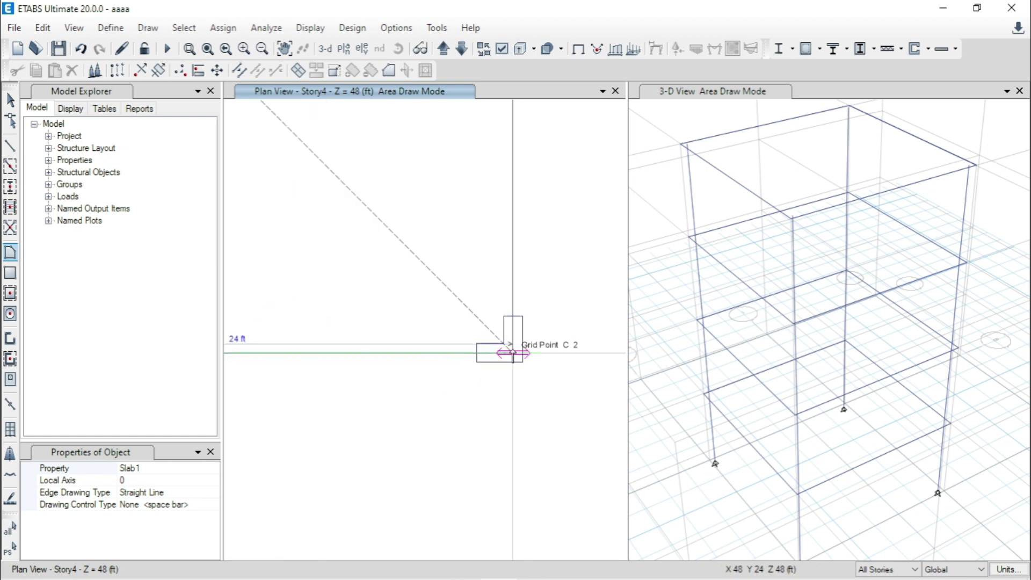
pyautogui.click(513, 354)
pyautogui.scroll(-4, 539, 433)
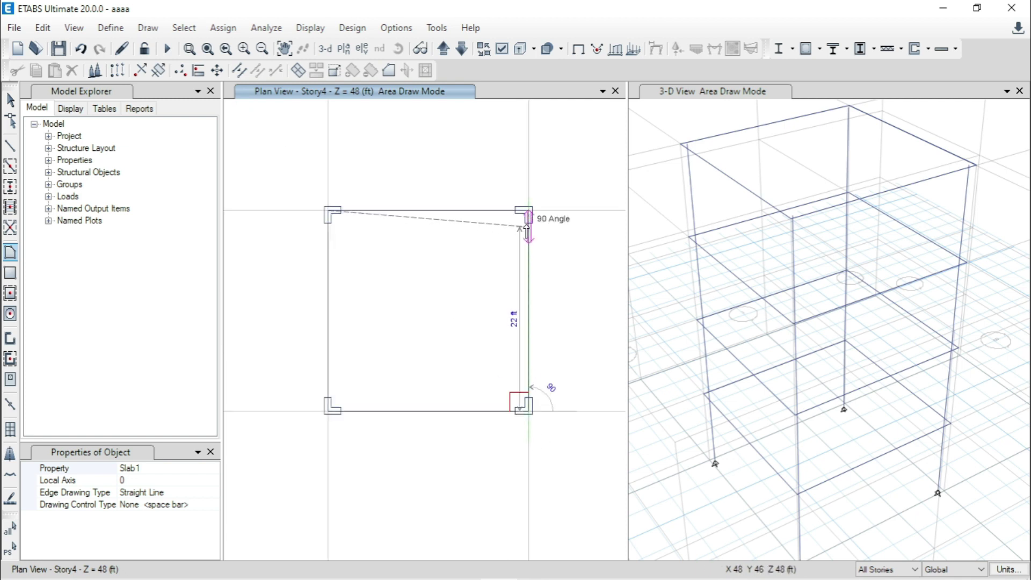
pyautogui.scroll(5, 527, 215)
pyautogui.click(530, 191)
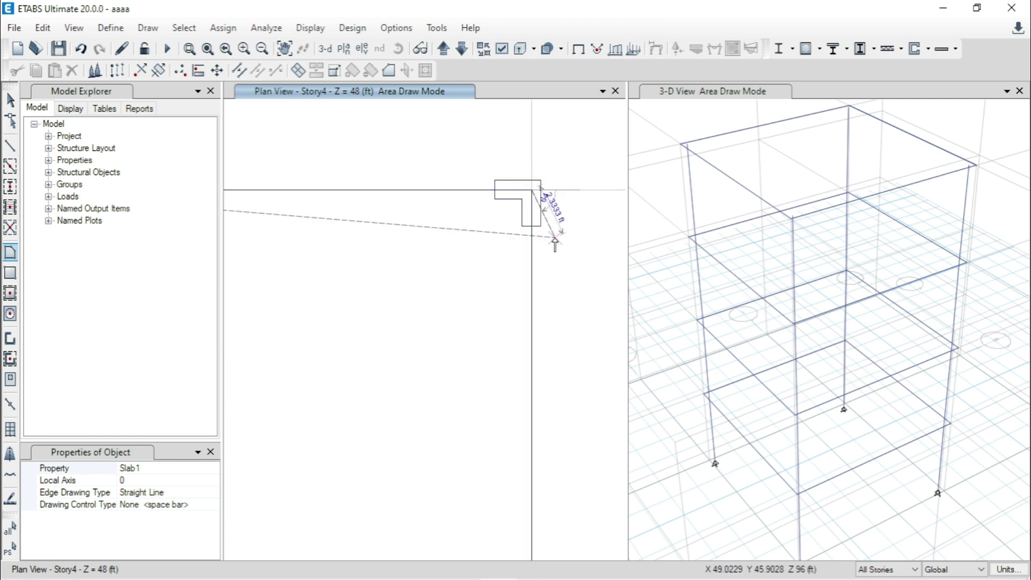
pyautogui.press('Return')
pyautogui.scroll(-4, 550, 294)
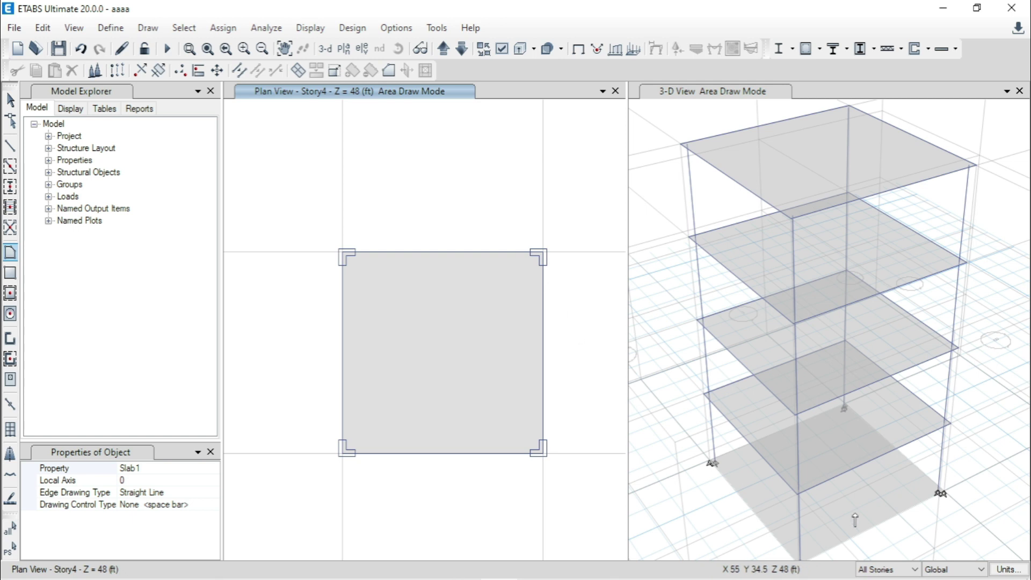
# Limit editing to One Story and return to object selection mode
pyautogui.click(880, 572)
pyautogui.click(875, 534)
pyautogui.click(10, 101)
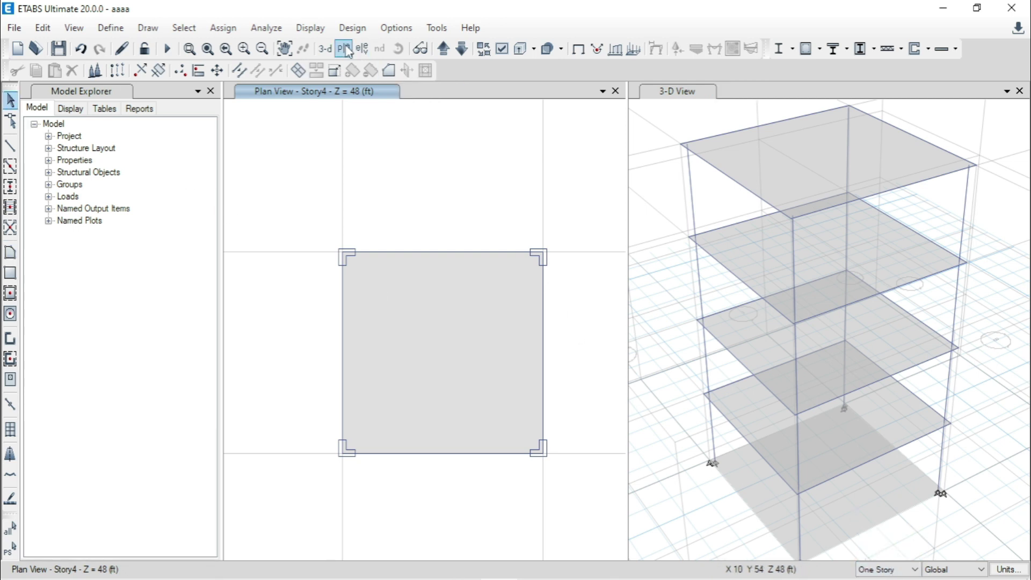
# Switch the plan view to the Base level and delete the slab there
pyautogui.click(344, 48)
pyautogui.click(424, 273)
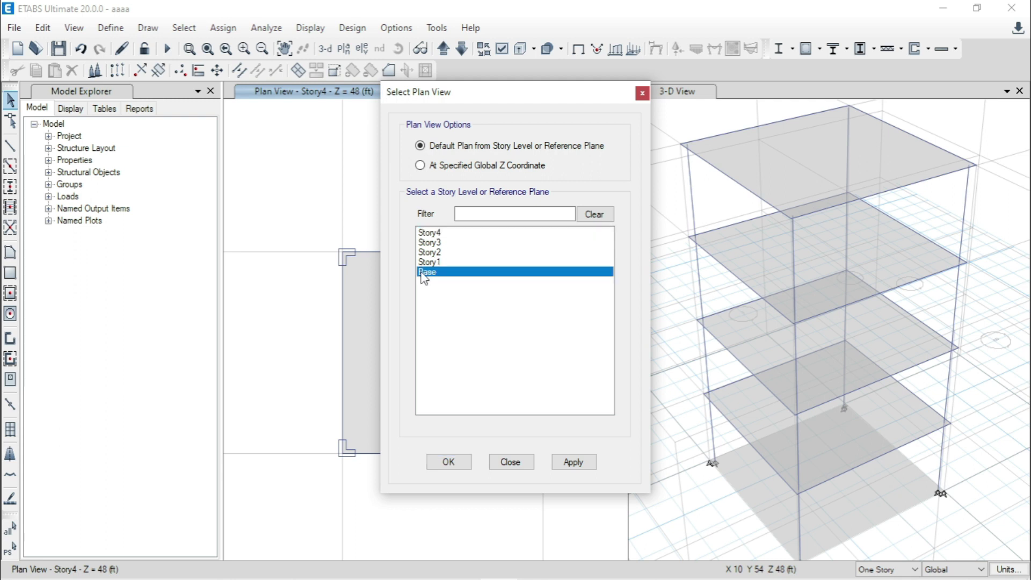
pyautogui.click(571, 463)
pyautogui.click(454, 462)
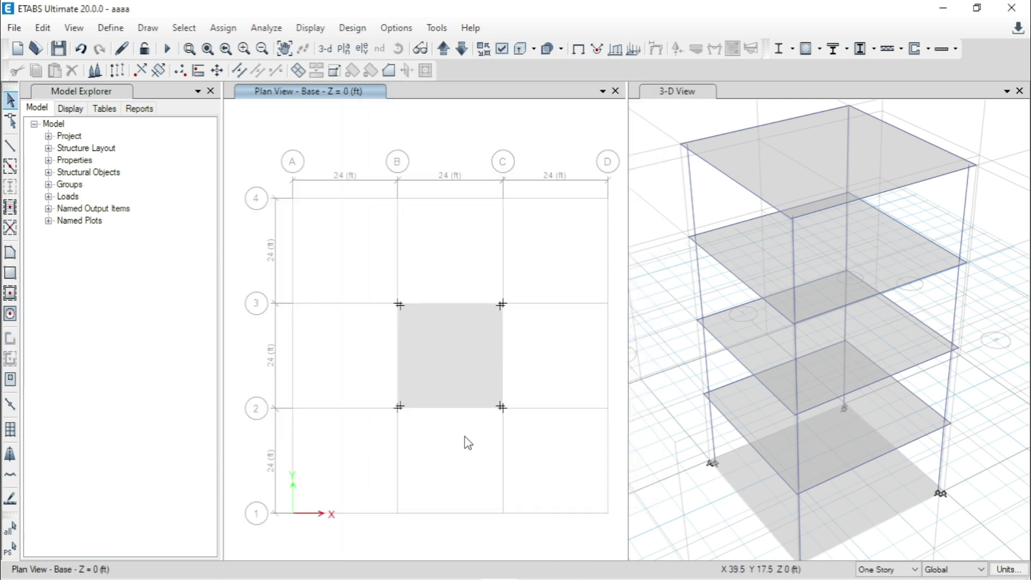
pyautogui.moveTo(444, 345); pyautogui.dragTo(430, 265)
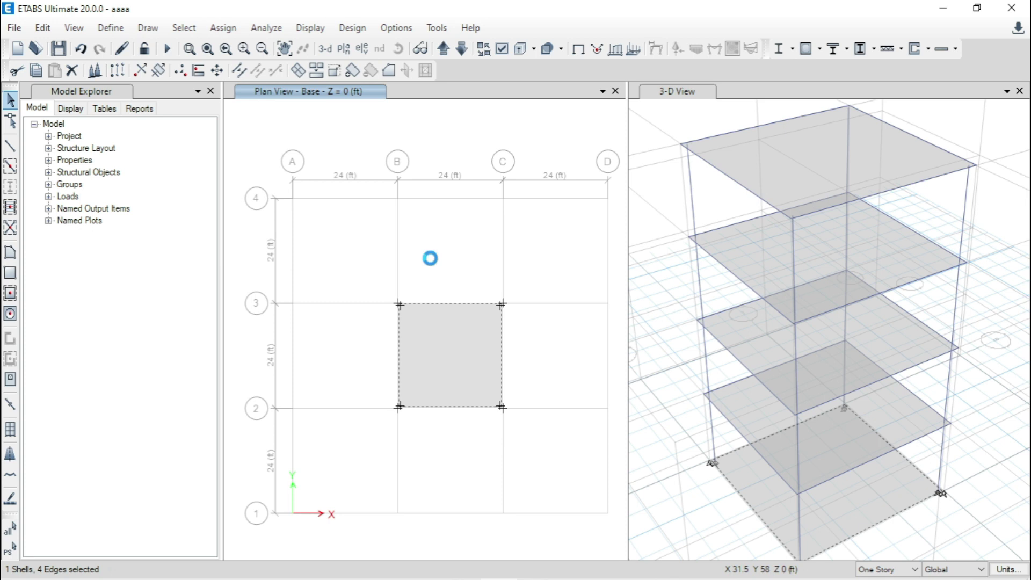
pyautogui.press('Delete')
pyautogui.scroll(-3, 390, 247)
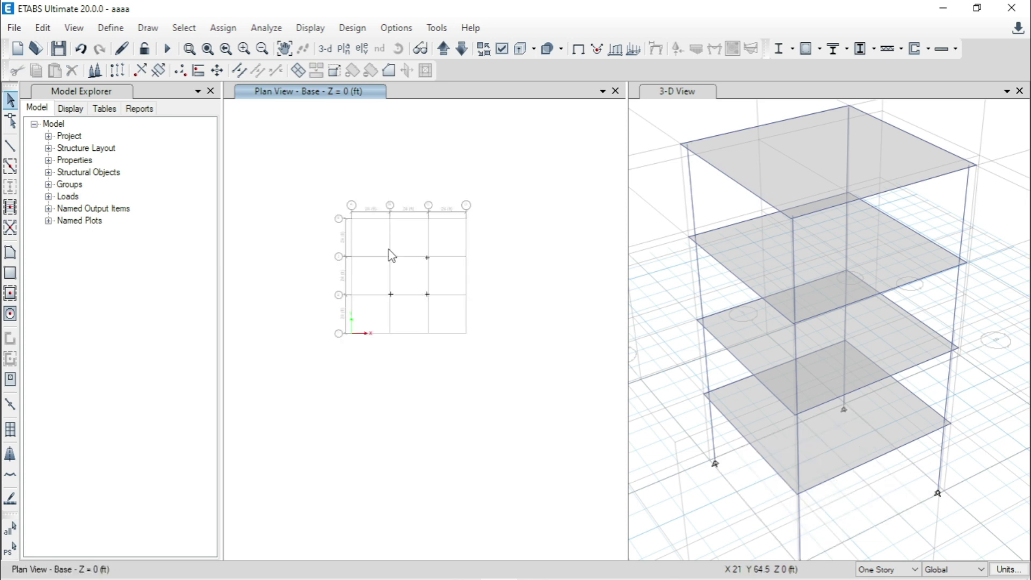
# Select the four column base joints and assign fixed restraints in all translations and rotations about X, Y and Z
pyautogui.scroll(3, 391, 256)
pyautogui.moveTo(367, 253); pyautogui.dragTo(569, 427)
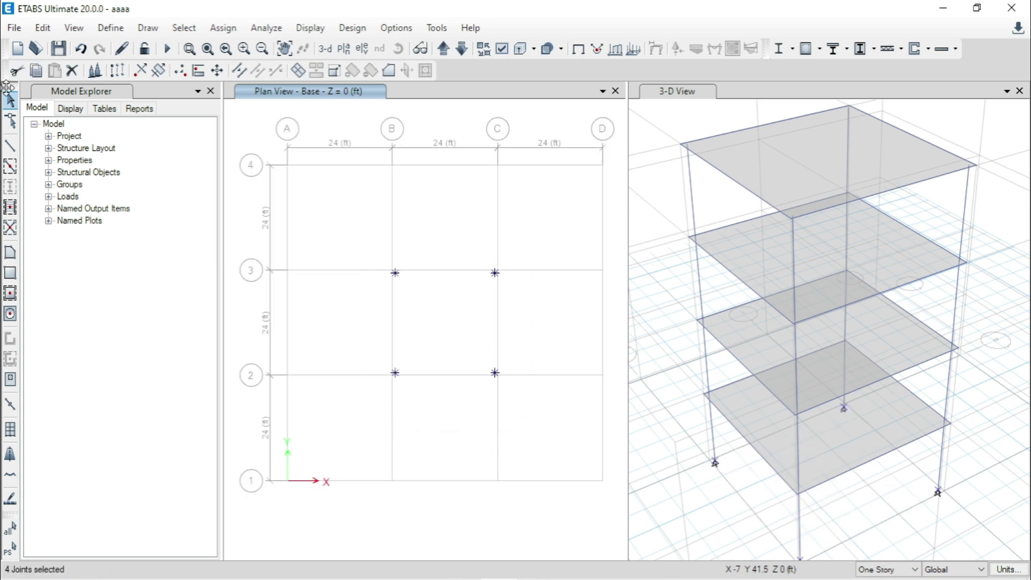
pyautogui.click(222, 27)
pyautogui.moveTo(240, 48)
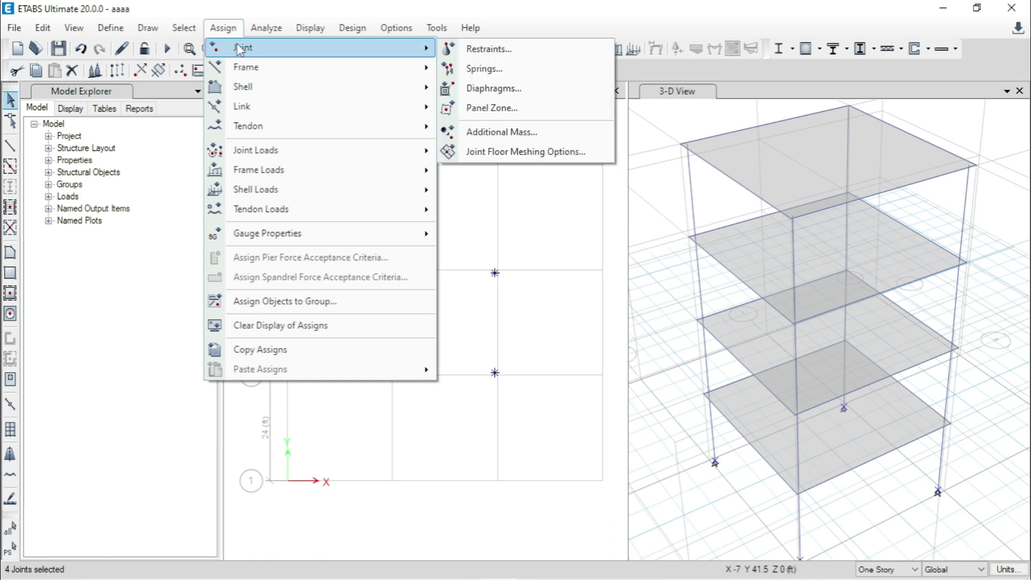
pyautogui.moveTo(244, 71)
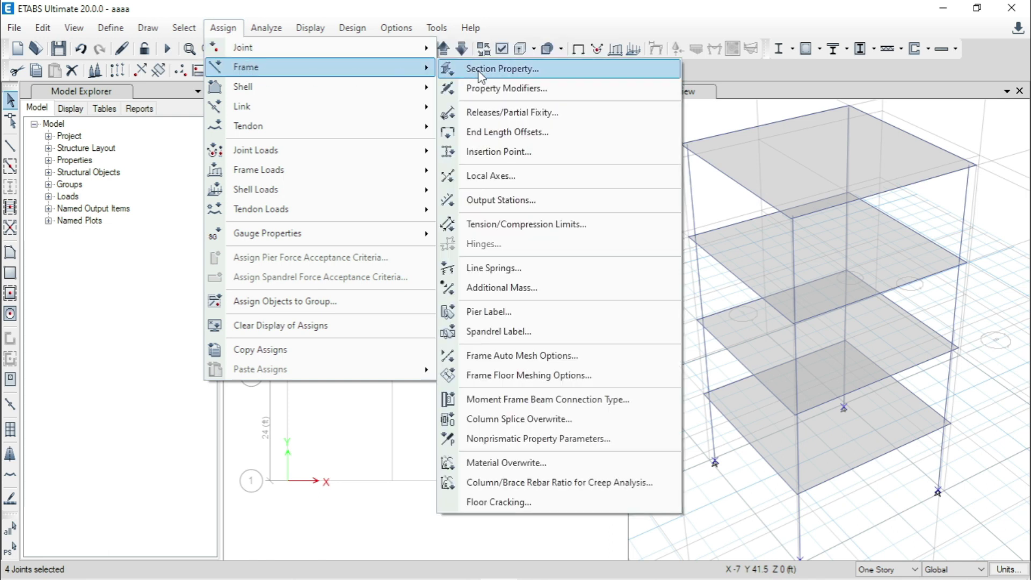
pyautogui.click(222, 27)
pyautogui.click(223, 27)
pyautogui.moveTo(228, 52)
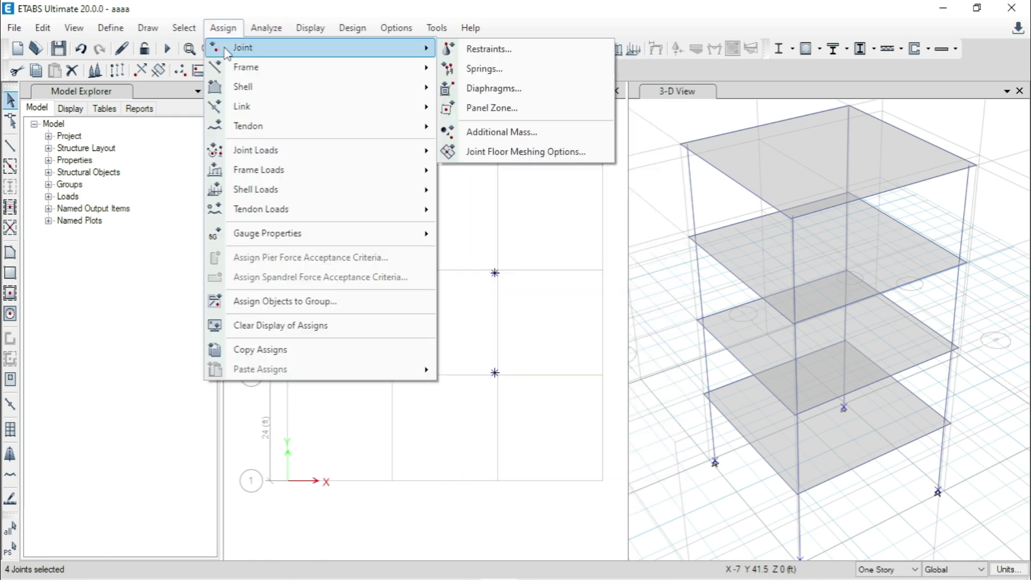
pyautogui.click(486, 49)
pyautogui.click(584, 371)
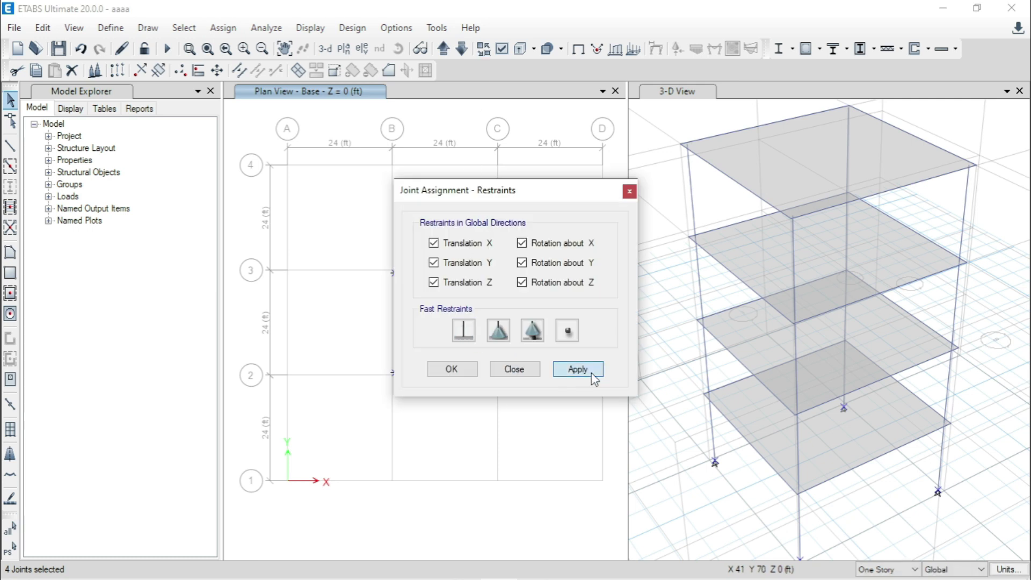
pyautogui.click(466, 372)
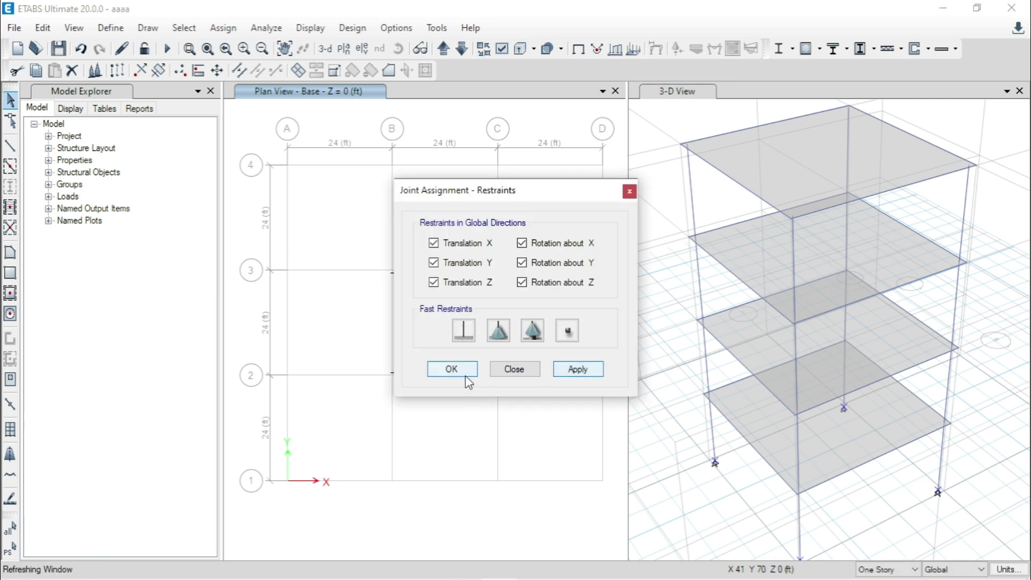
# Move the plan view up to Story1 and modify link property Link1 so all six directions, U1 to U3 and R1 to R3, are fixed
pyautogui.click(445, 49)
pyautogui.click(112, 30)
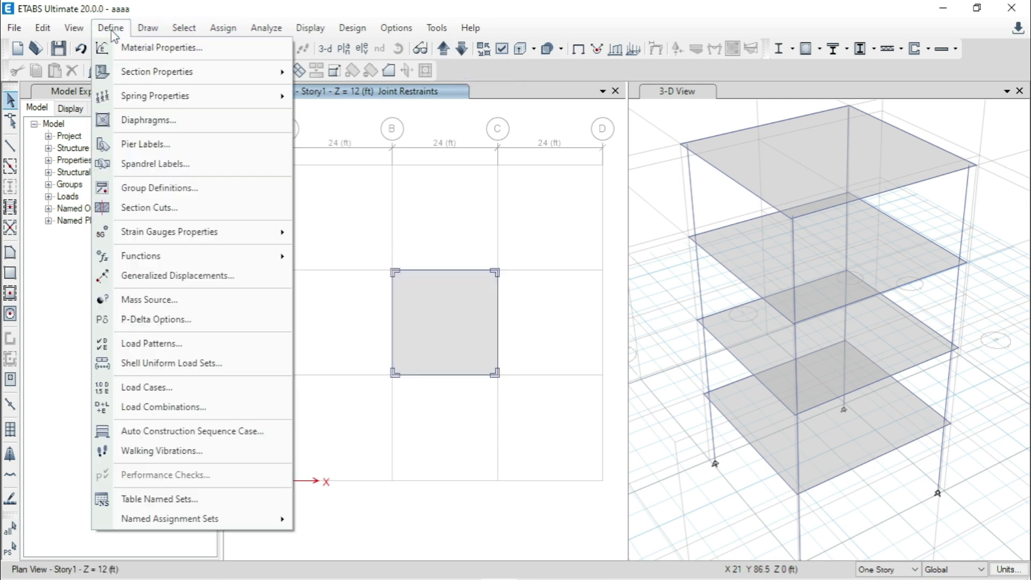
pyautogui.moveTo(279, 71)
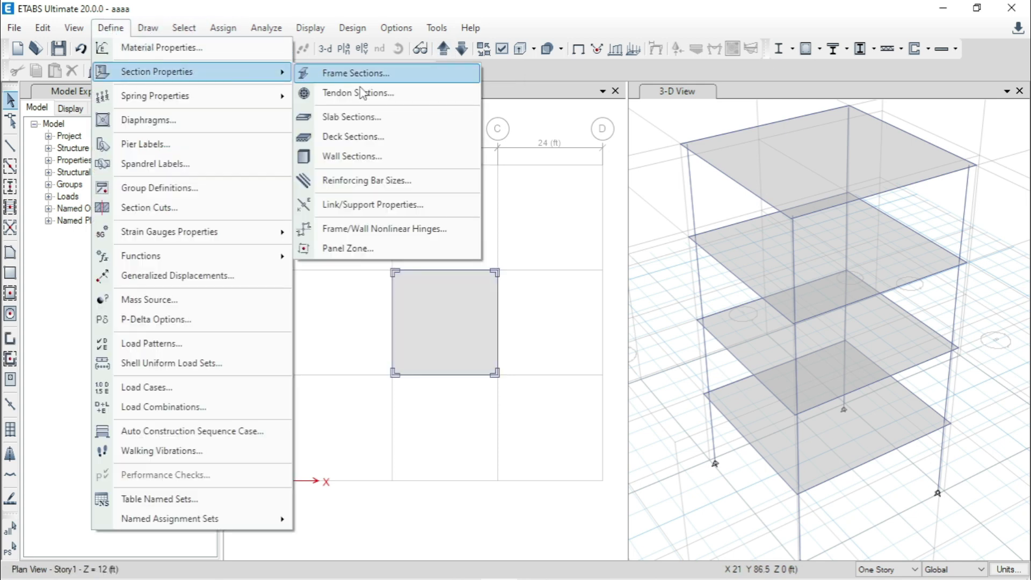
pyautogui.click(369, 204)
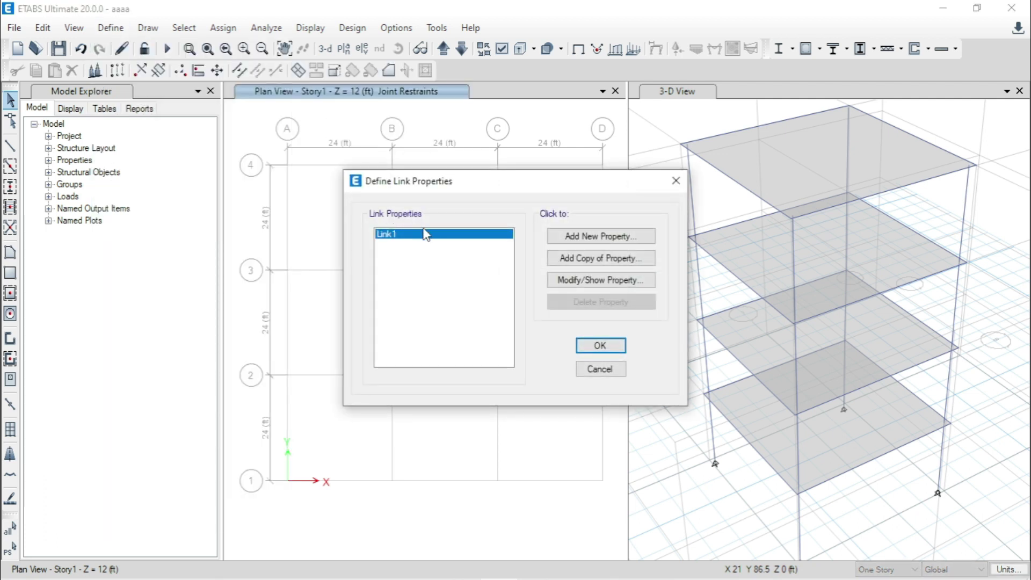
pyautogui.click(593, 280)
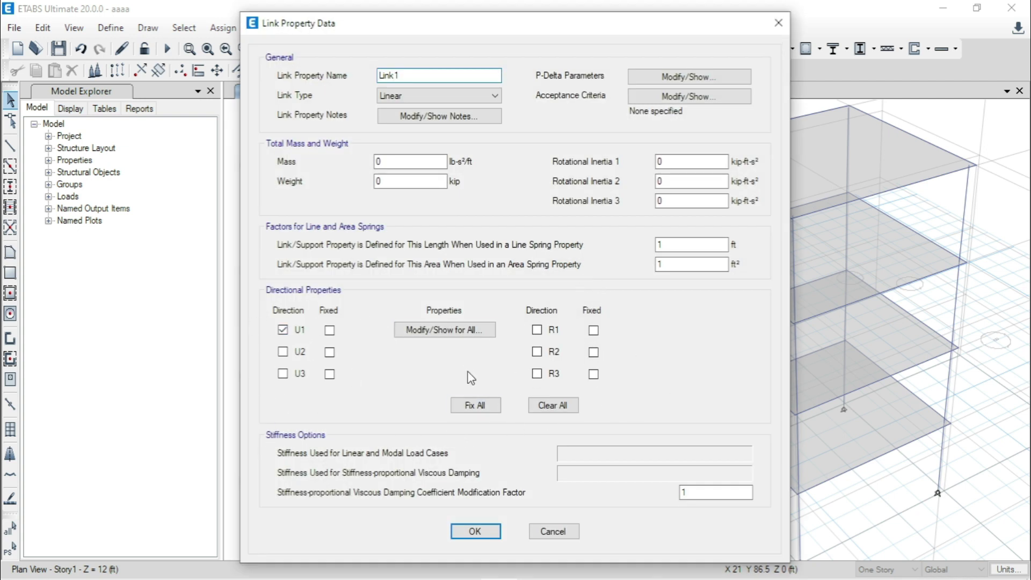
pyautogui.click(476, 407)
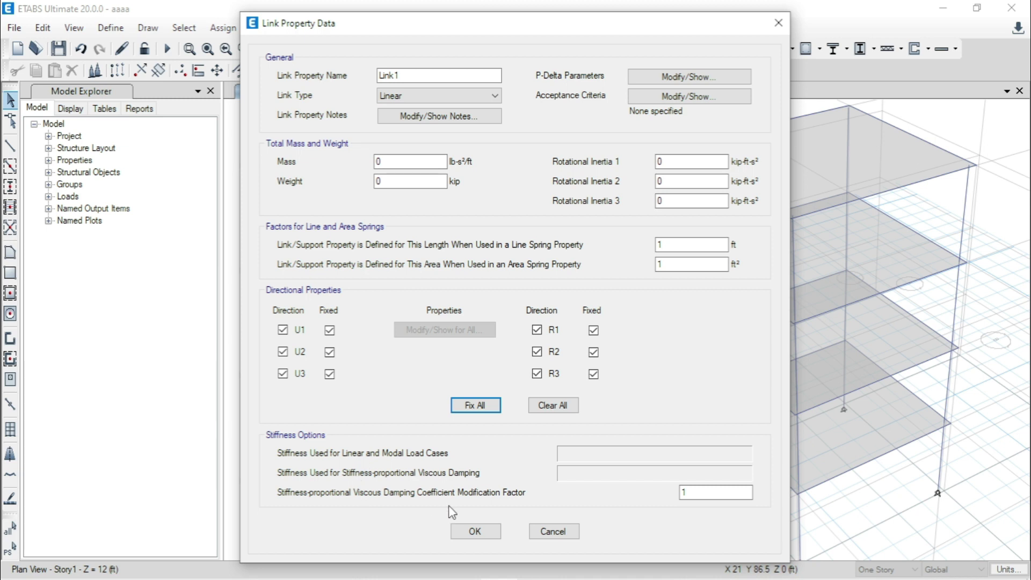
pyautogui.click(476, 531)
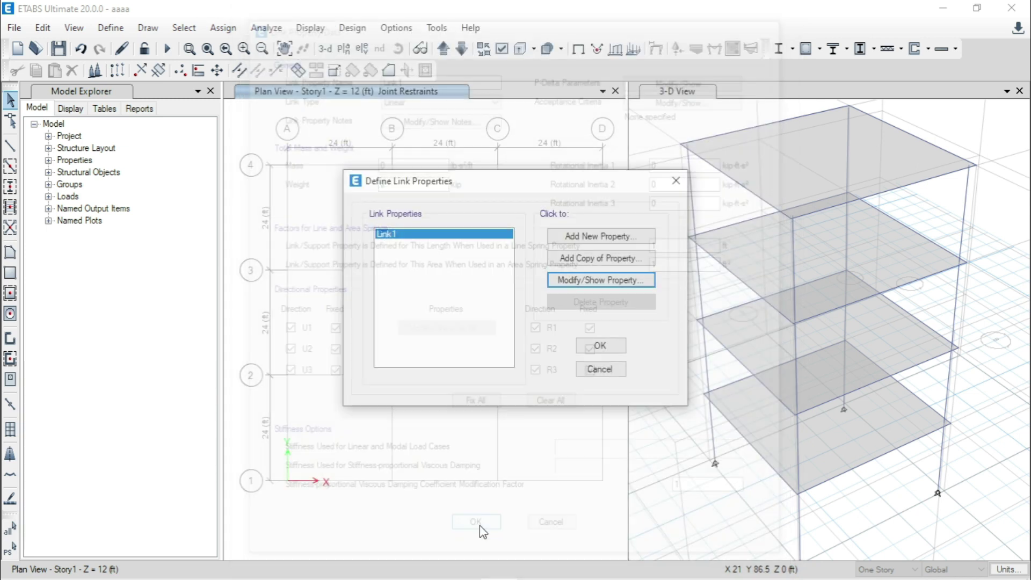
pyautogui.click(607, 350)
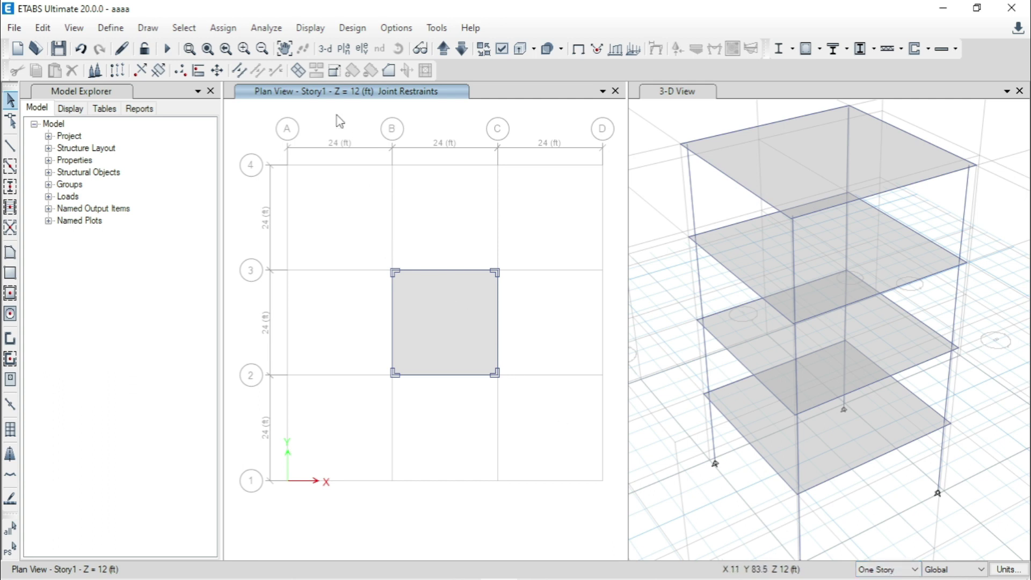
# Switch the plan view to the Story4 level
pyautogui.click(344, 48)
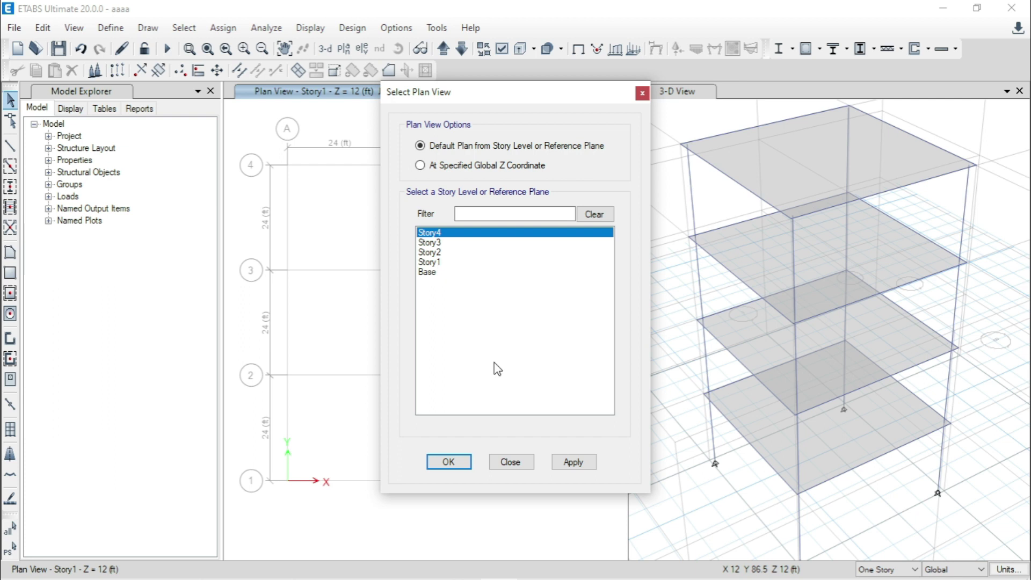
pyautogui.click(573, 461)
pyautogui.click(449, 461)
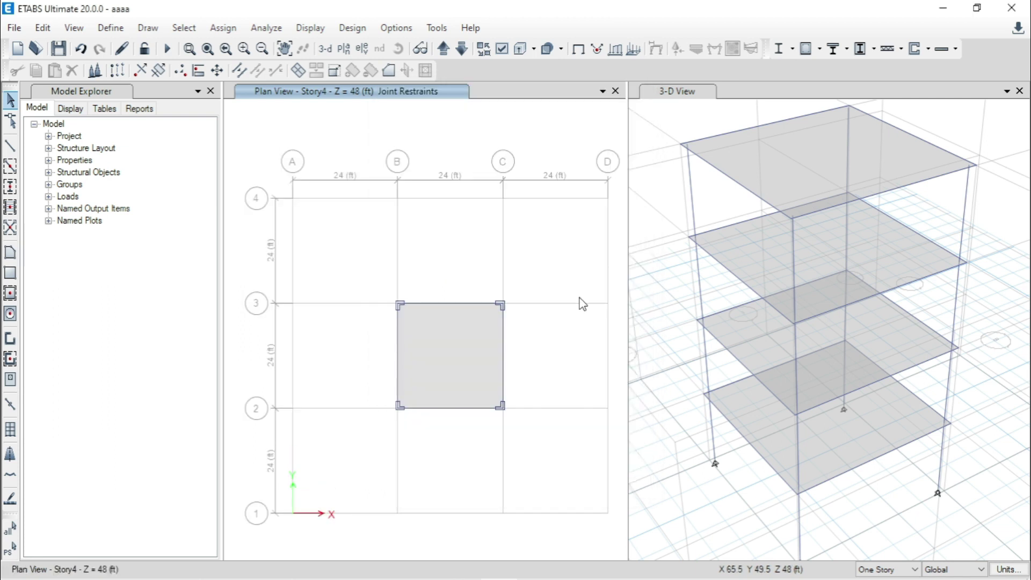
pyautogui.scroll(3, 499, 326)
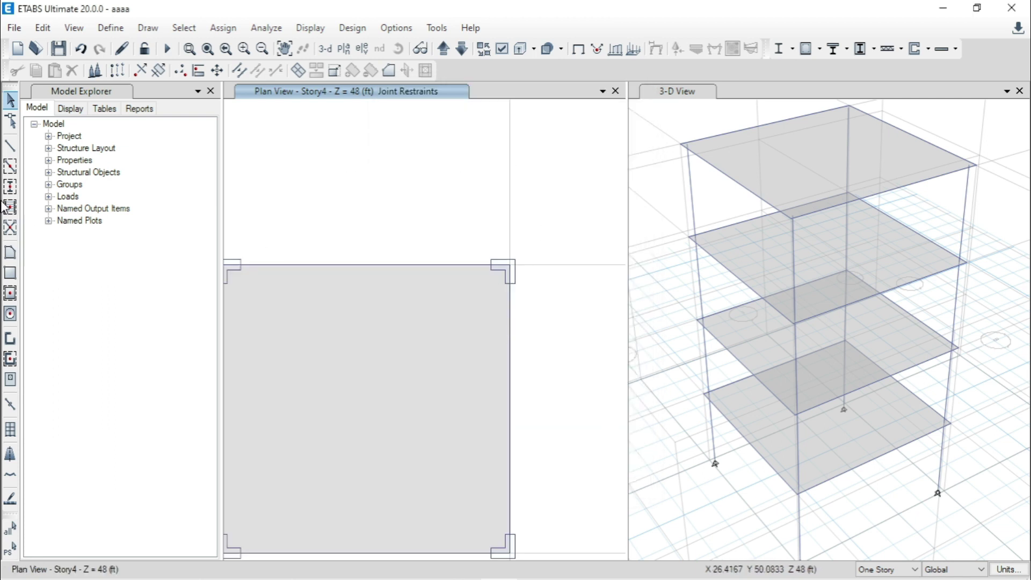
# Draw a Link1 link on Story4 from the slab corner at grid point B2 to the top joint of the adjacent L-shaped column
pyautogui.click(10, 404)
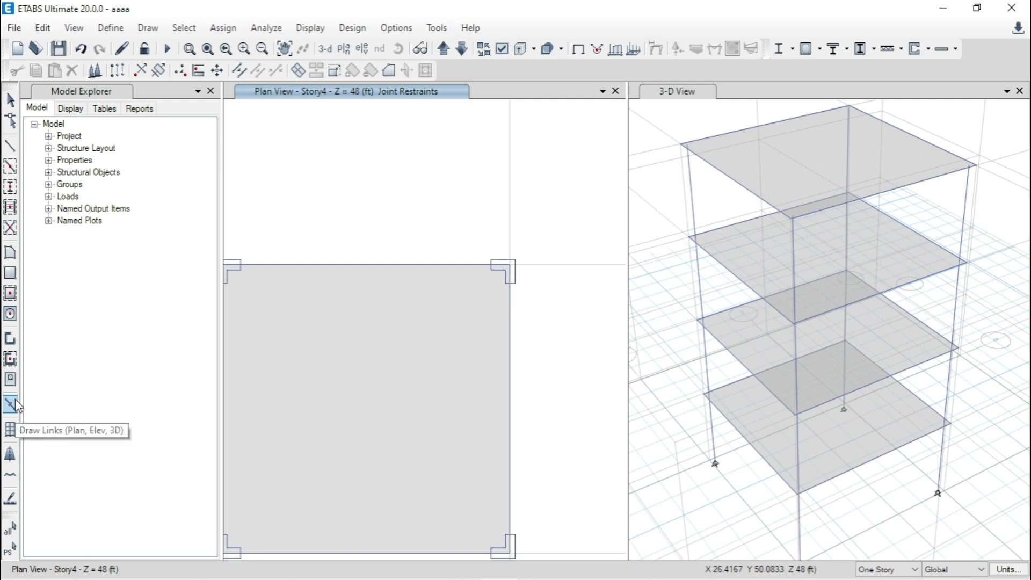
pyautogui.scroll(5, 679, 142)
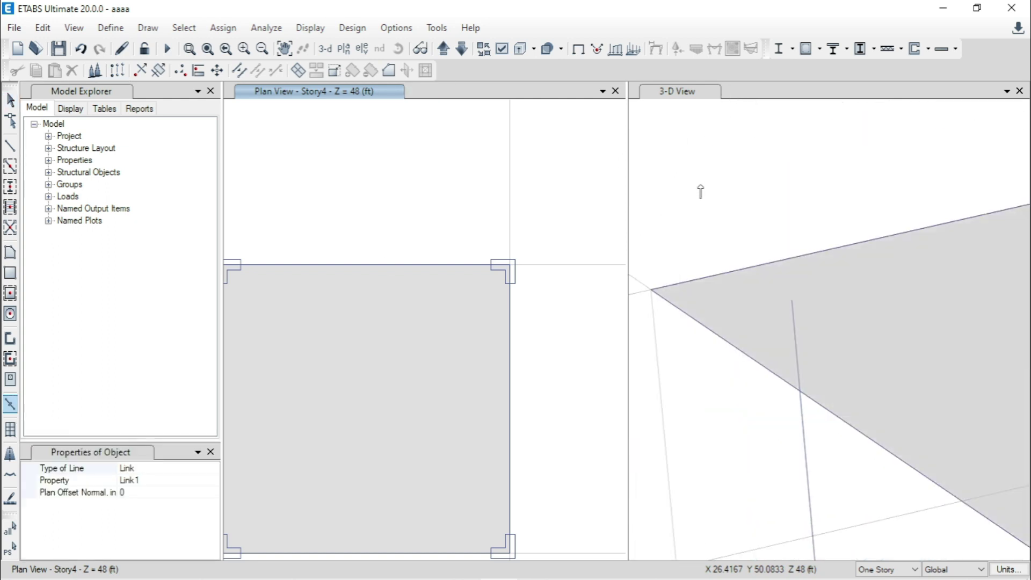
pyautogui.scroll(-3, 672, 184)
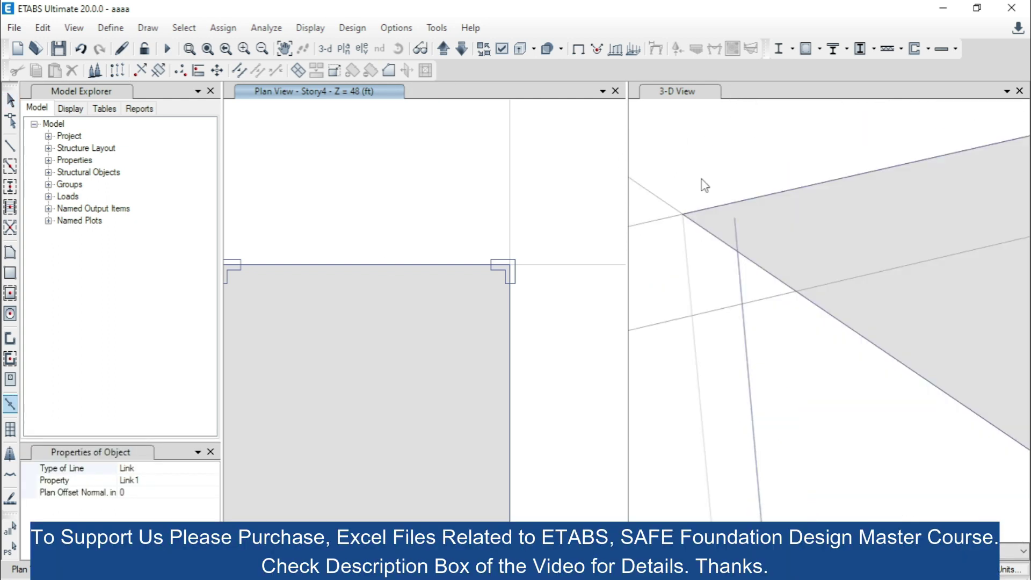
pyautogui.click(676, 227)
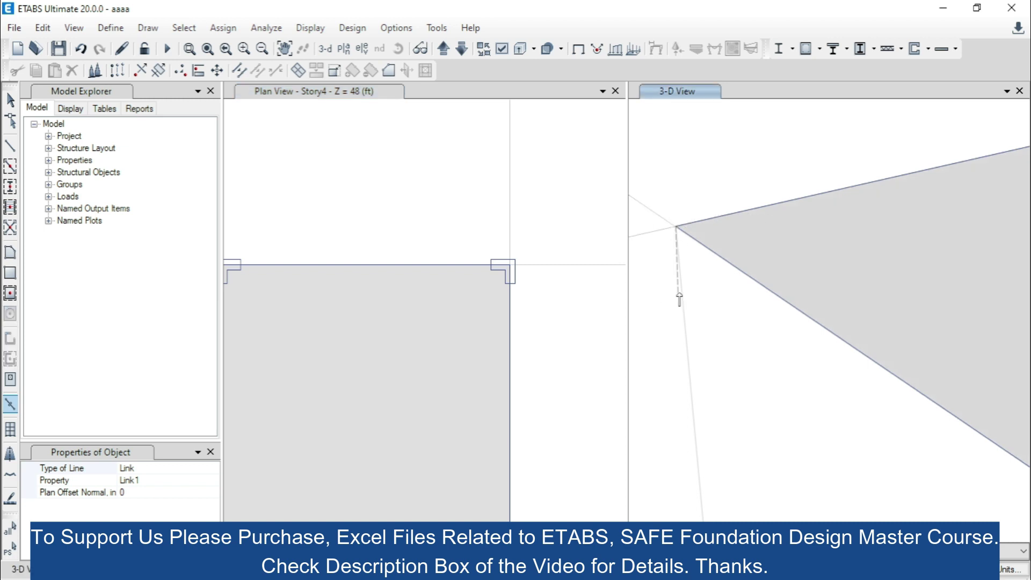
pyautogui.scroll(-1, 682, 177)
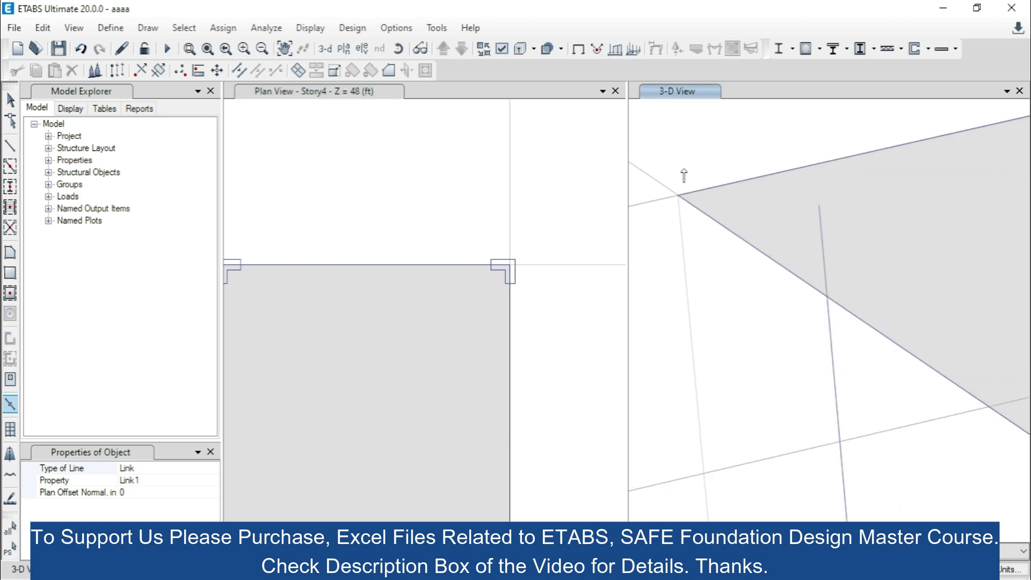
pyautogui.click(819, 206)
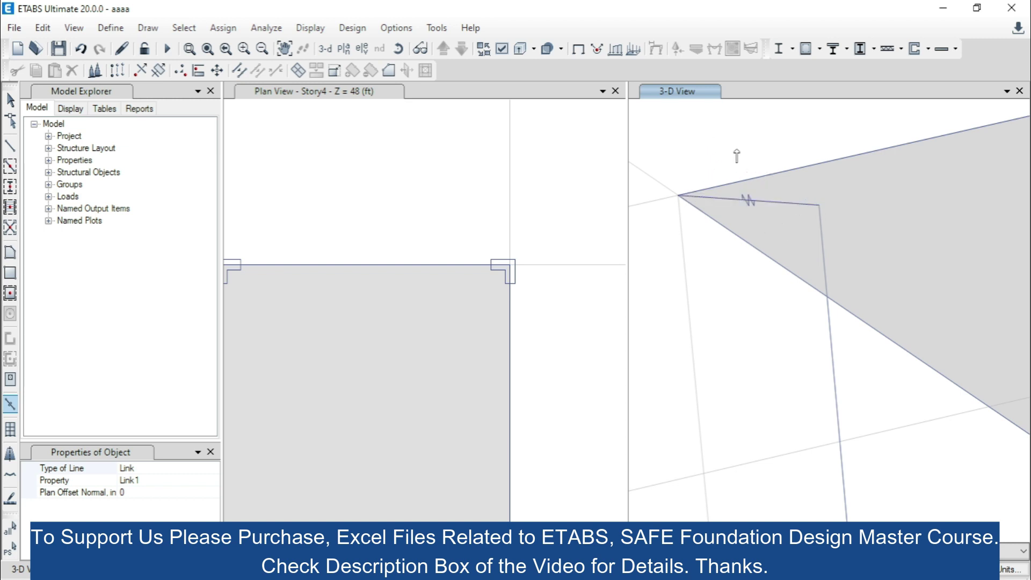
pyautogui.scroll(-3, 737, 156)
pyautogui.scroll(-3, 475, 236)
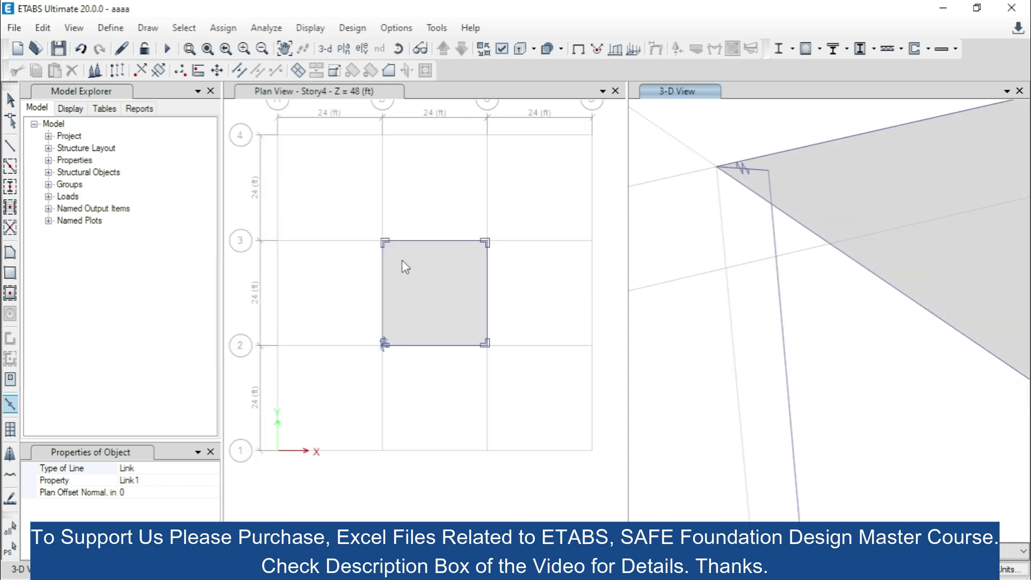
pyautogui.scroll(5, 357, 343)
pyautogui.scroll(-2, 357, 345)
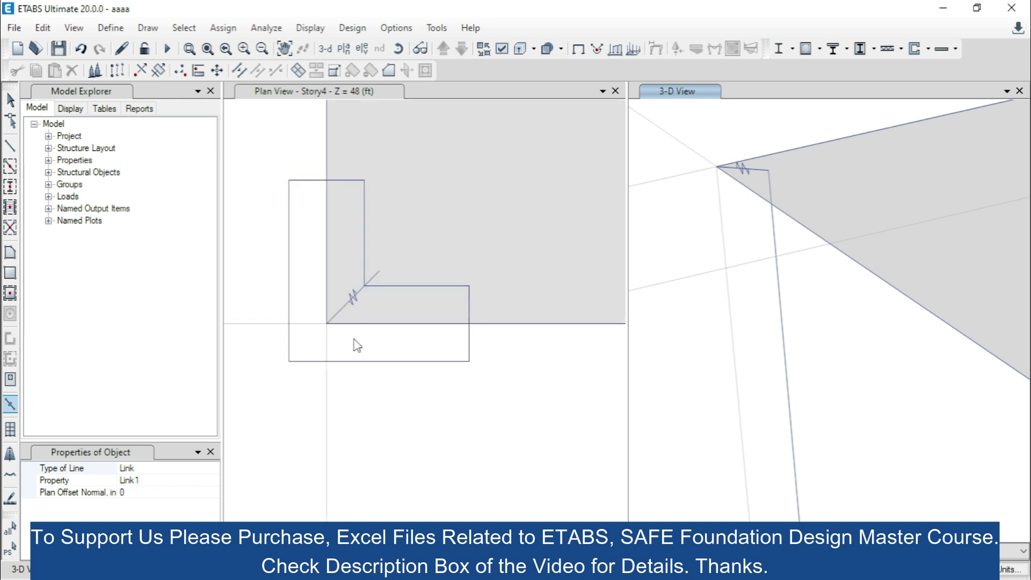
pyautogui.scroll(-2, 295, 349)
pyautogui.scroll(-2, 414, 290)
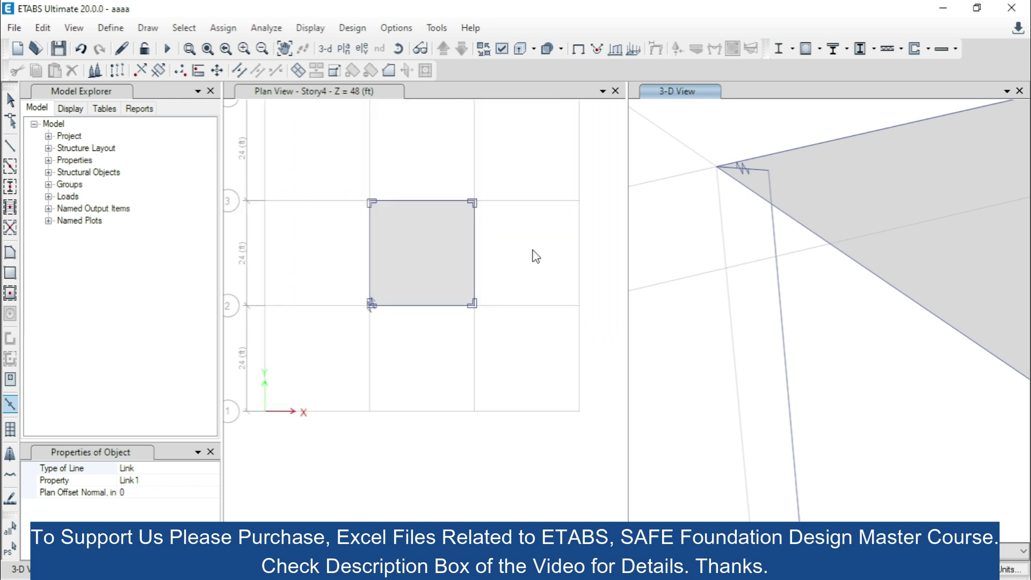
# Draw a Link1 link on Story4 from the slab corner at grid point C2 to the adjacent column's top joint
pyautogui.scroll(-2, 786, 286)
pyautogui.scroll(-2, 873, 290)
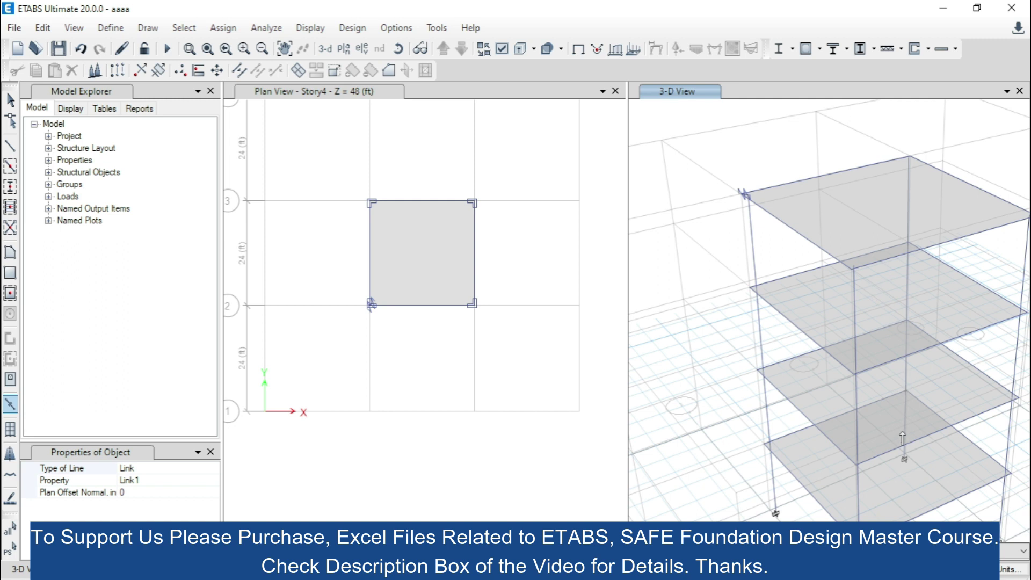
pyautogui.scroll(2, 887, 472)
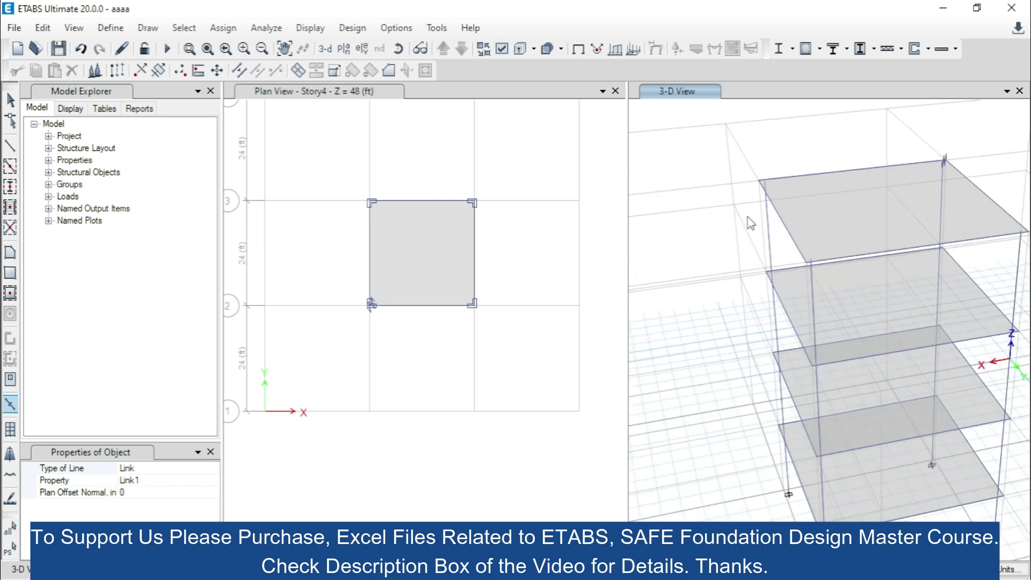
pyautogui.scroll(3, 758, 183)
pyautogui.scroll(2, 759, 180)
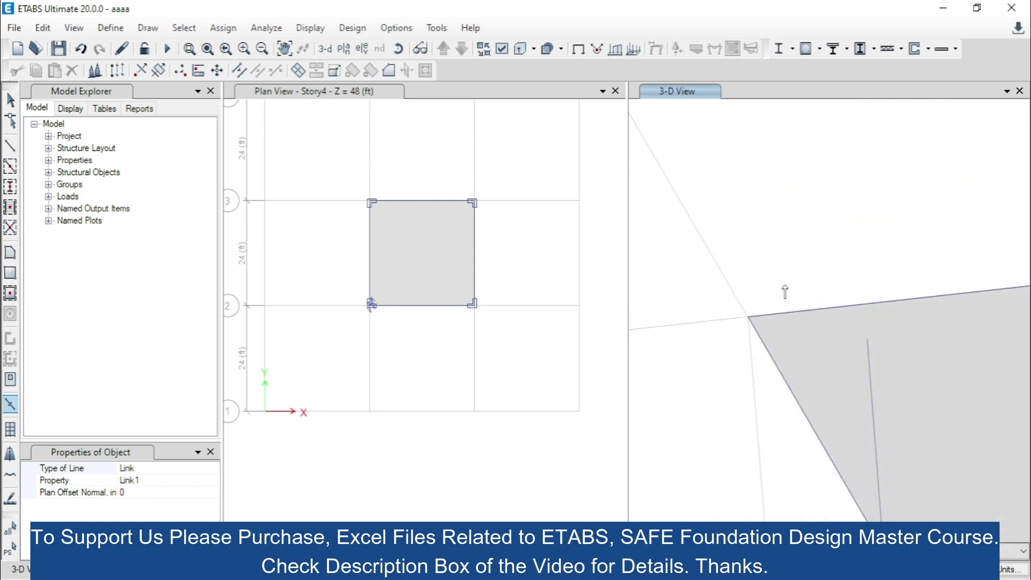
pyautogui.click(748, 317)
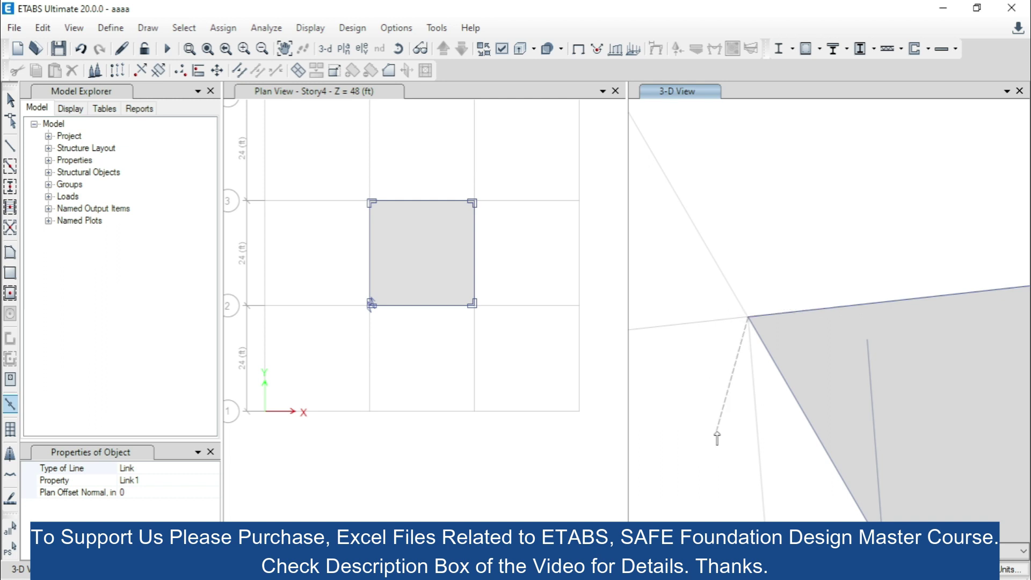
pyautogui.click(867, 339)
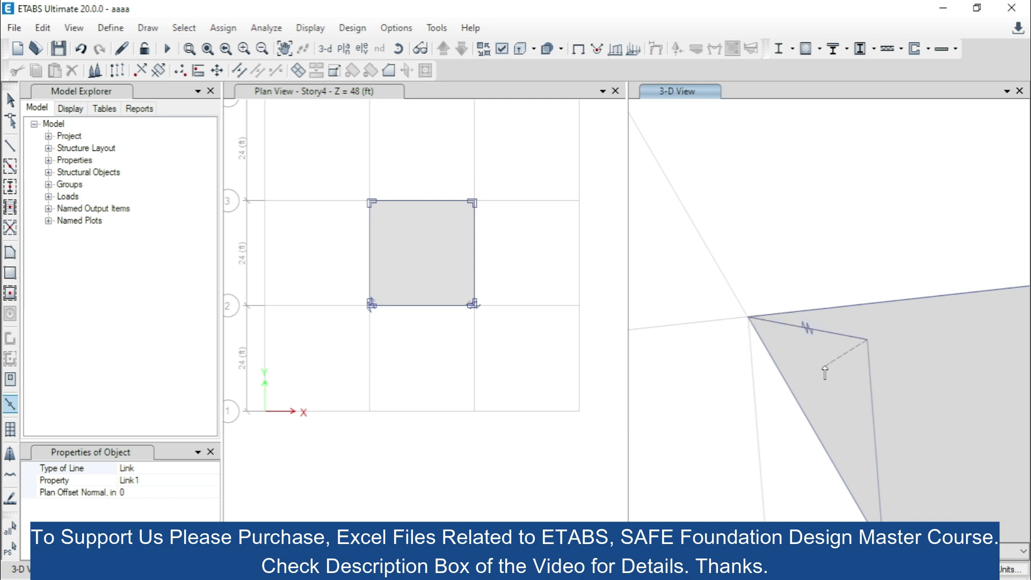
pyautogui.scroll(3, 471, 311)
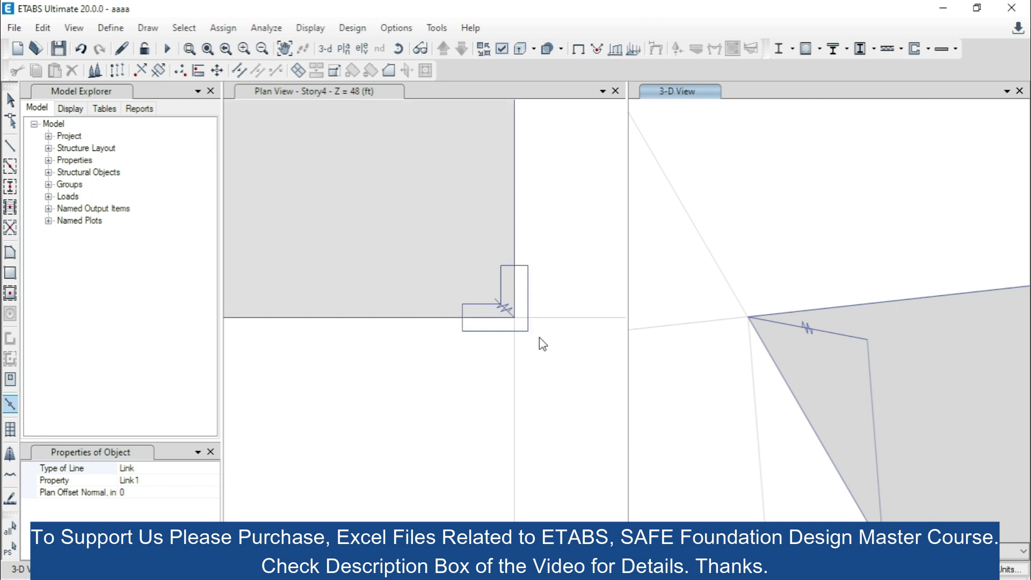
pyautogui.scroll(2, 478, 298)
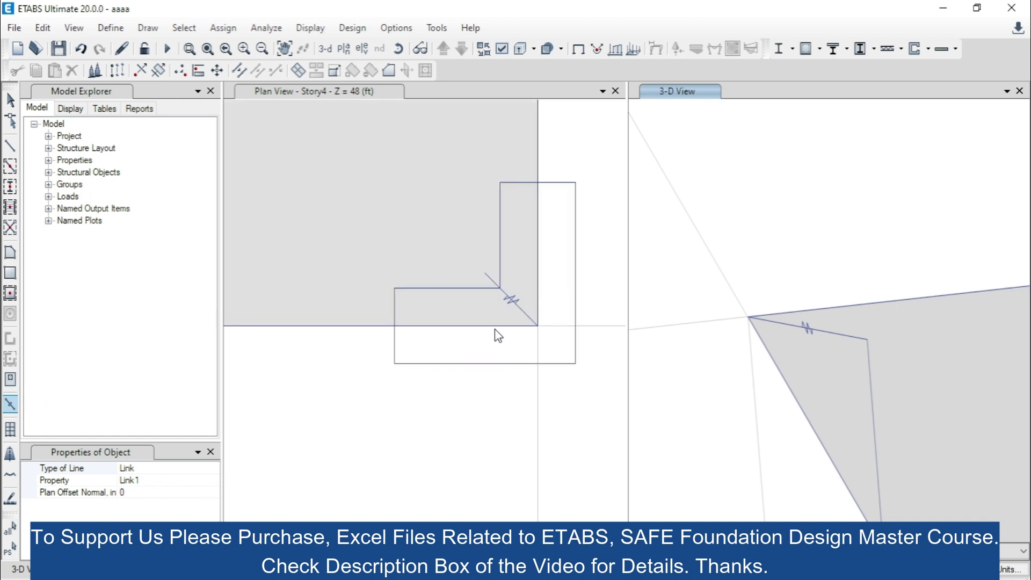
# Draw a Link1 link on Story4 from the slab corner at grid point C3 to the adjacent column's top joint
pyautogui.scroll(-5, 773, 250)
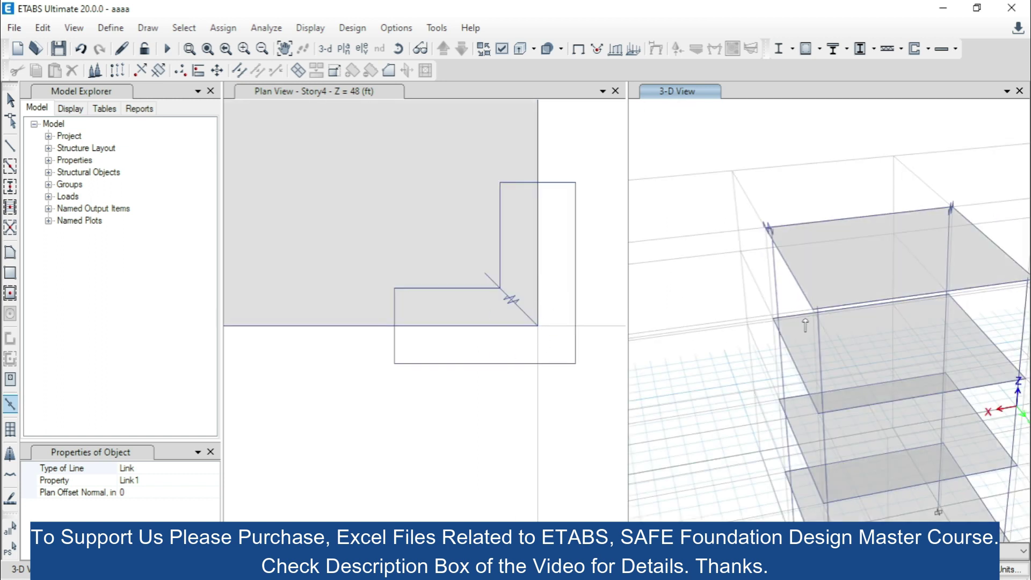
pyautogui.scroll(-6, 430, 300)
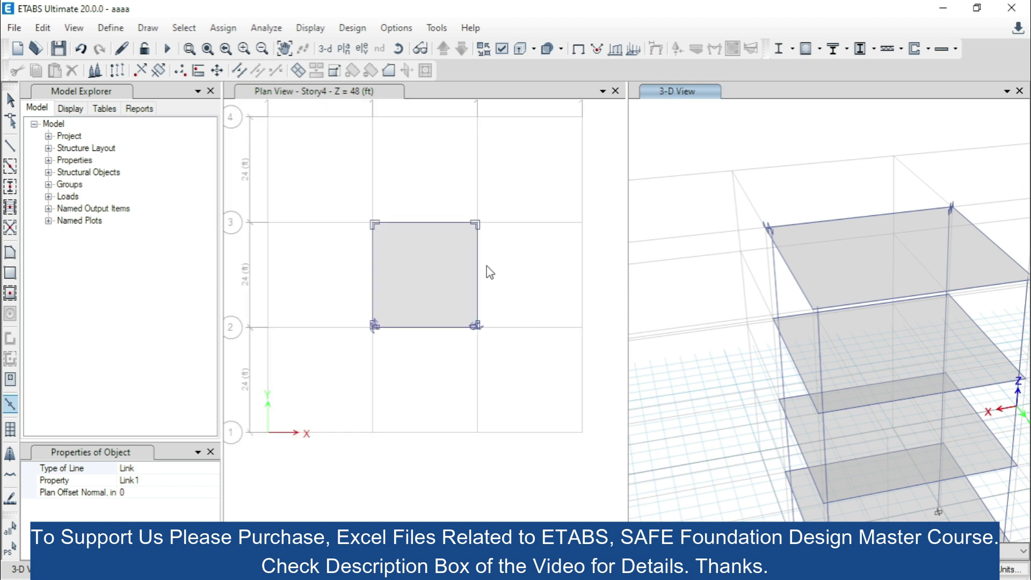
pyautogui.scroll(3, 479, 238)
pyautogui.scroll(5, 770, 236)
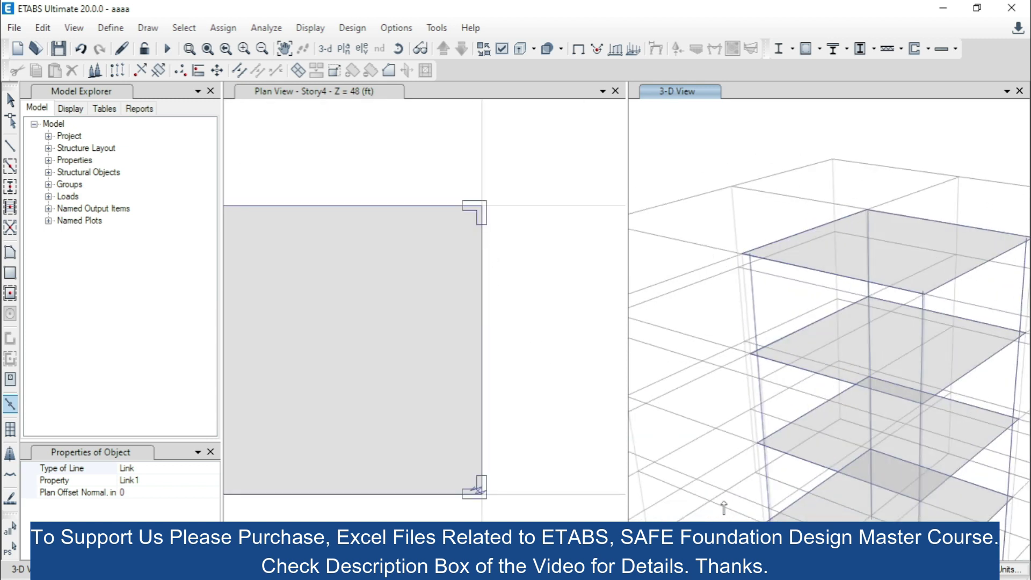
pyautogui.scroll(2, 770, 239)
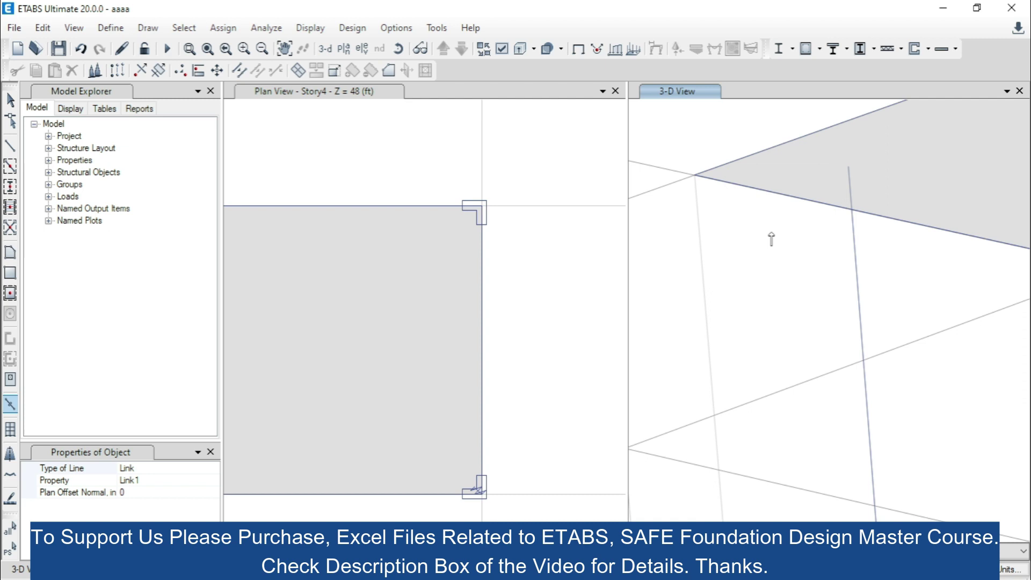
pyautogui.click(696, 176)
pyautogui.click(848, 167)
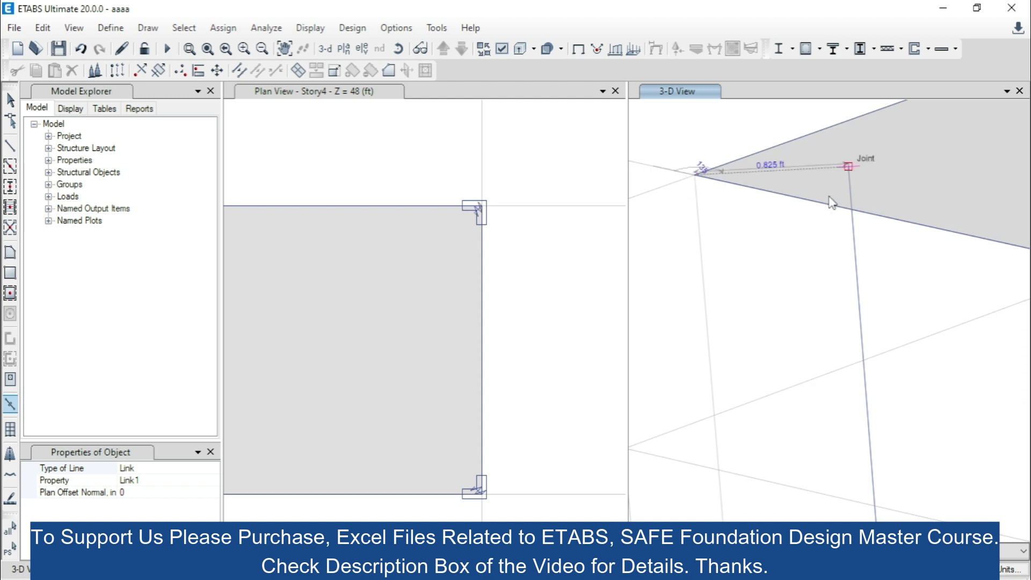
# Draw a Link1 link on Story4 from the slab corner at grid point B3 to the adjacent L-shaped column's top joint
pyautogui.scroll(-5, 724, 269)
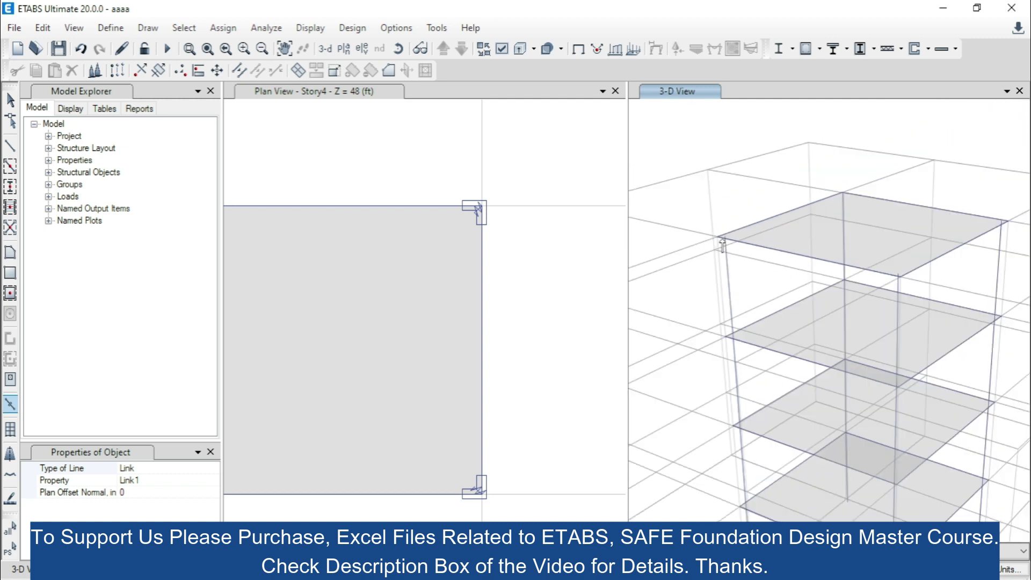
pyautogui.scroll(-4, 478, 209)
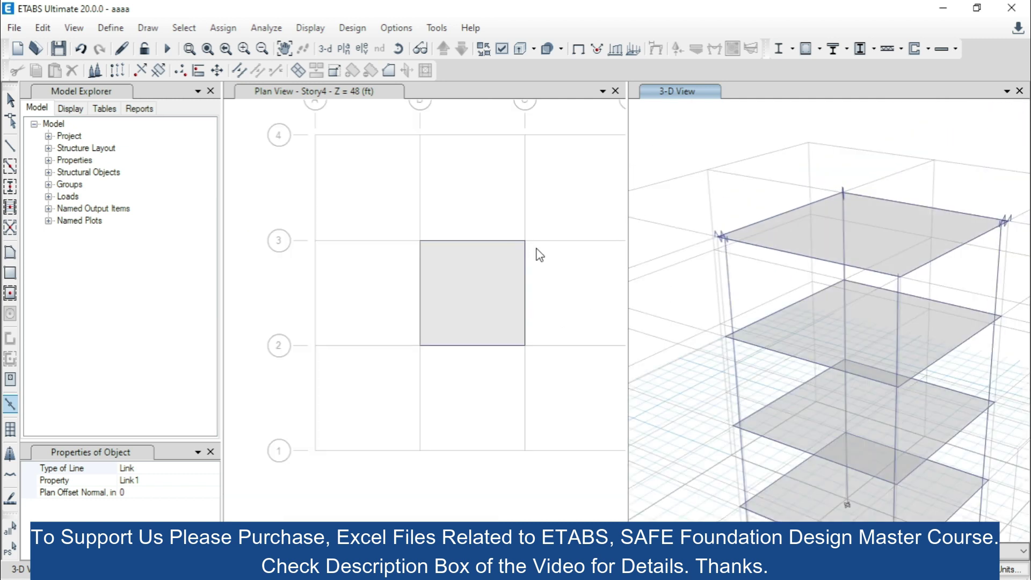
pyautogui.scroll(5, 418, 251)
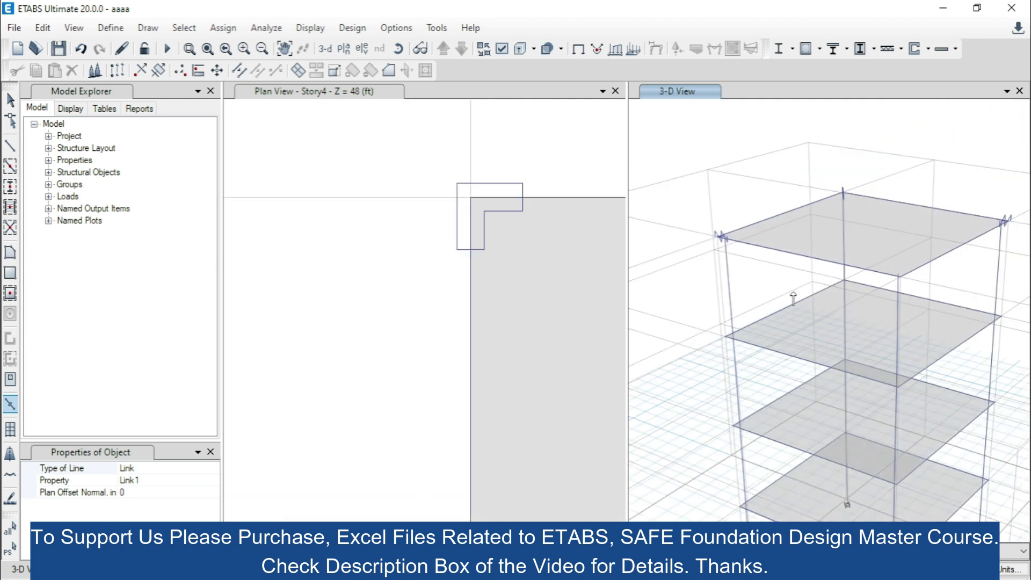
pyautogui.scroll(2, 899, 280)
pyautogui.scroll(3, 914, 419)
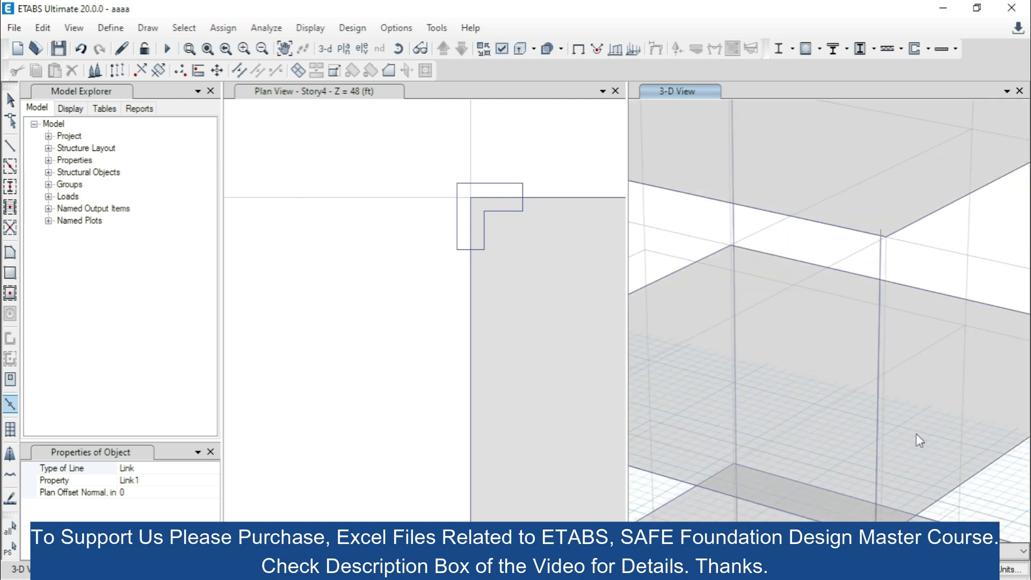
pyautogui.scroll(-5, 911, 469)
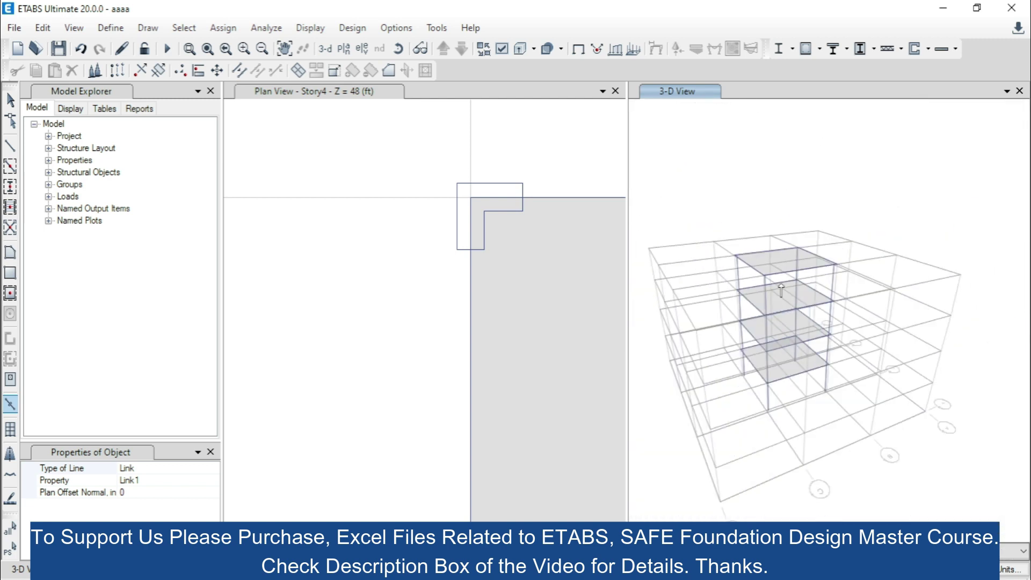
pyautogui.scroll(-3, 852, 457)
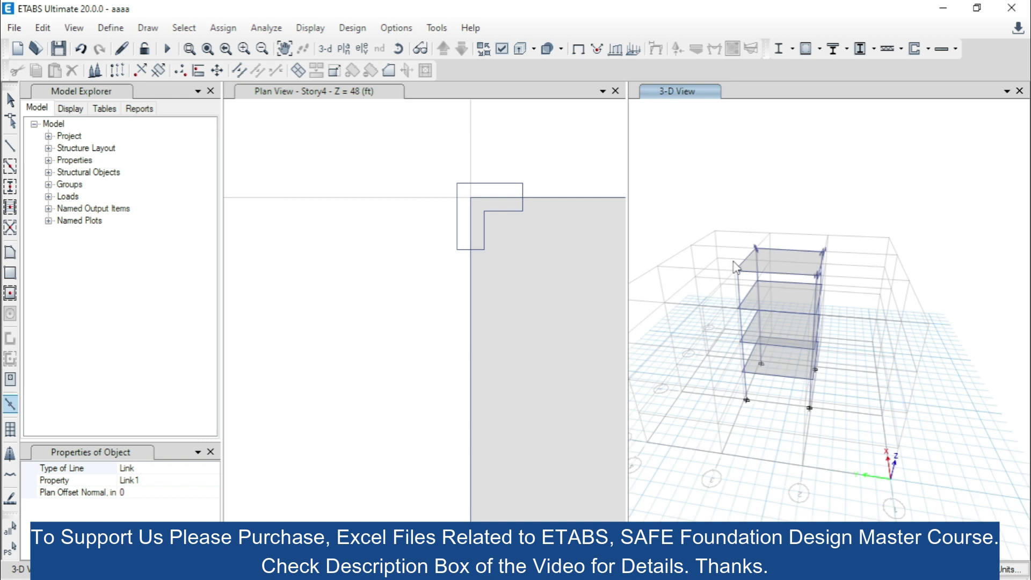
pyautogui.scroll(6, 747, 274)
pyautogui.scroll(3, 800, 441)
pyautogui.scroll(-3, 742, 280)
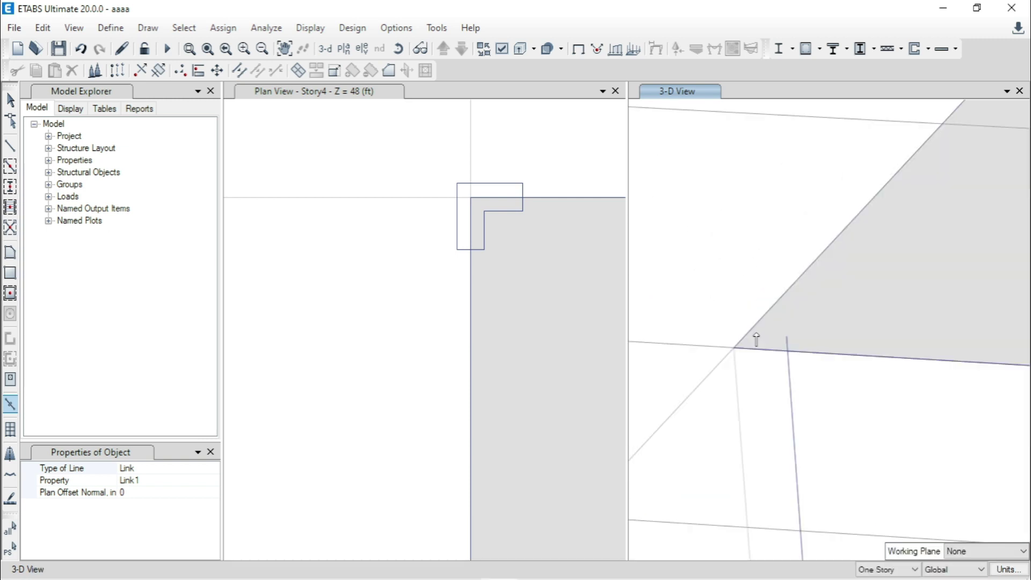
pyautogui.scroll(1, 737, 388)
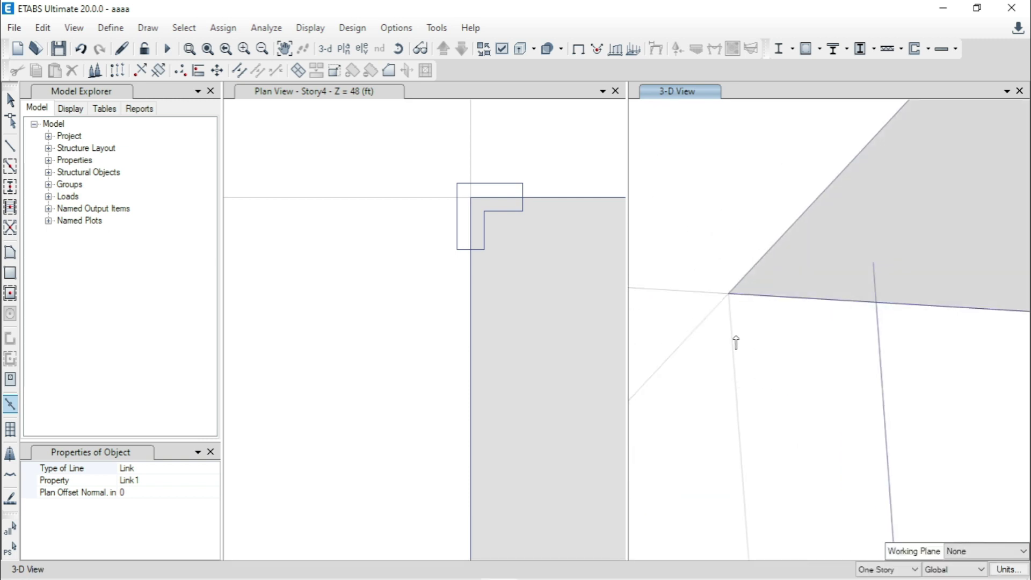
pyautogui.click(729, 295)
pyautogui.click(873, 263)
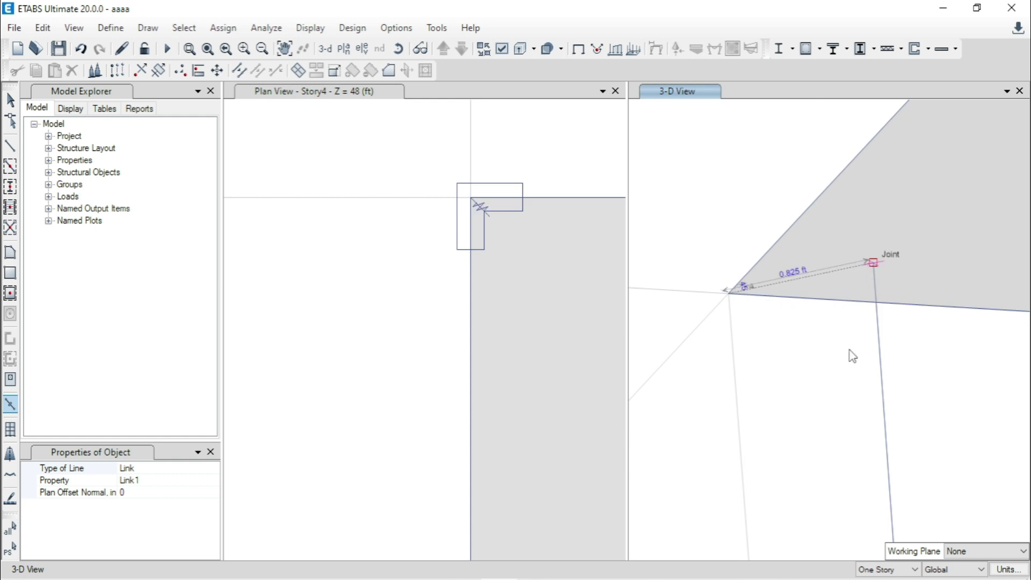
pyautogui.scroll(-3, 430, 219)
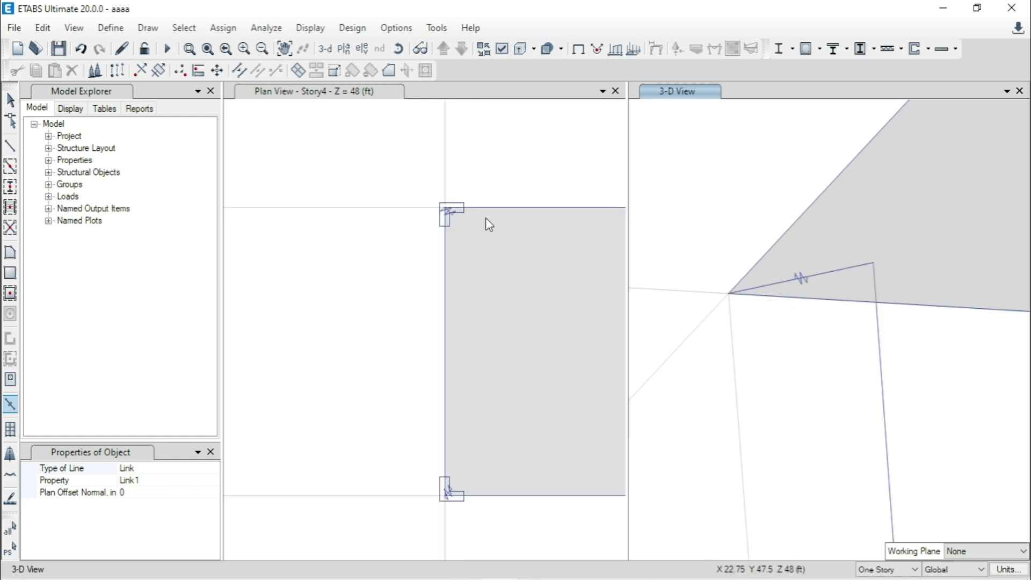
pyautogui.click(10, 100)
pyautogui.scroll(3, 461, 218)
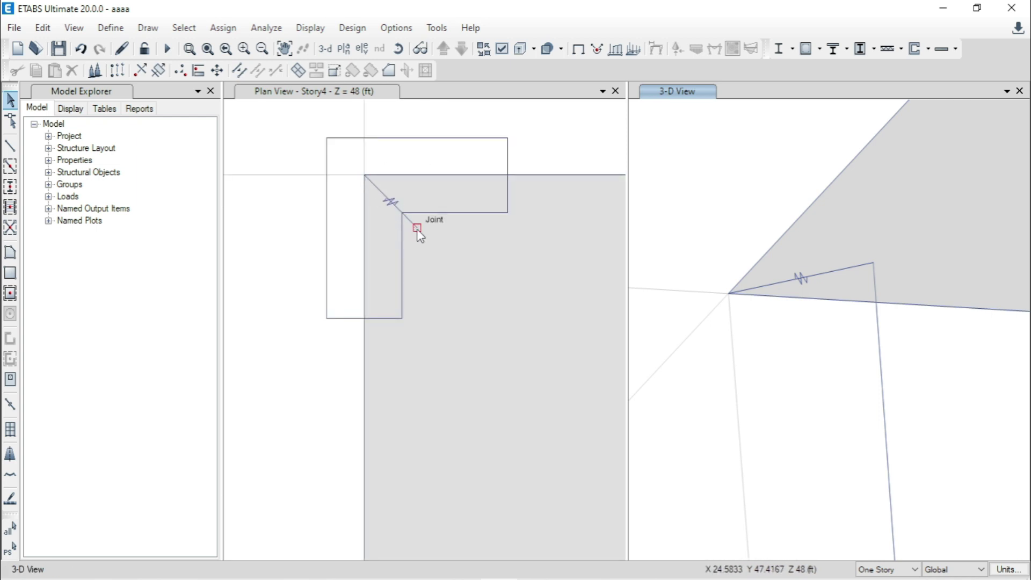
pyautogui.scroll(-5, 757, 236)
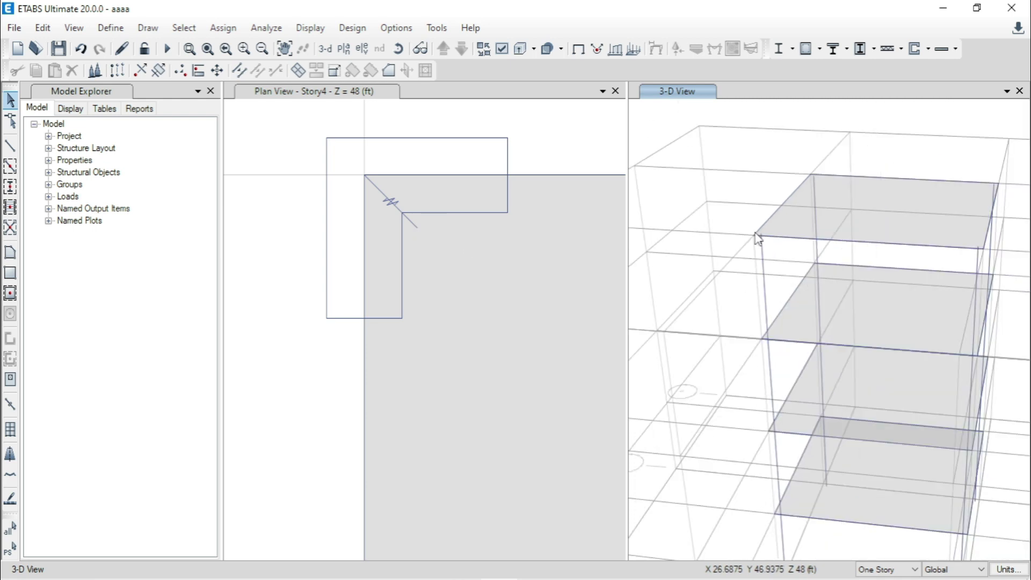
pyautogui.scroll(-3, 335, 203)
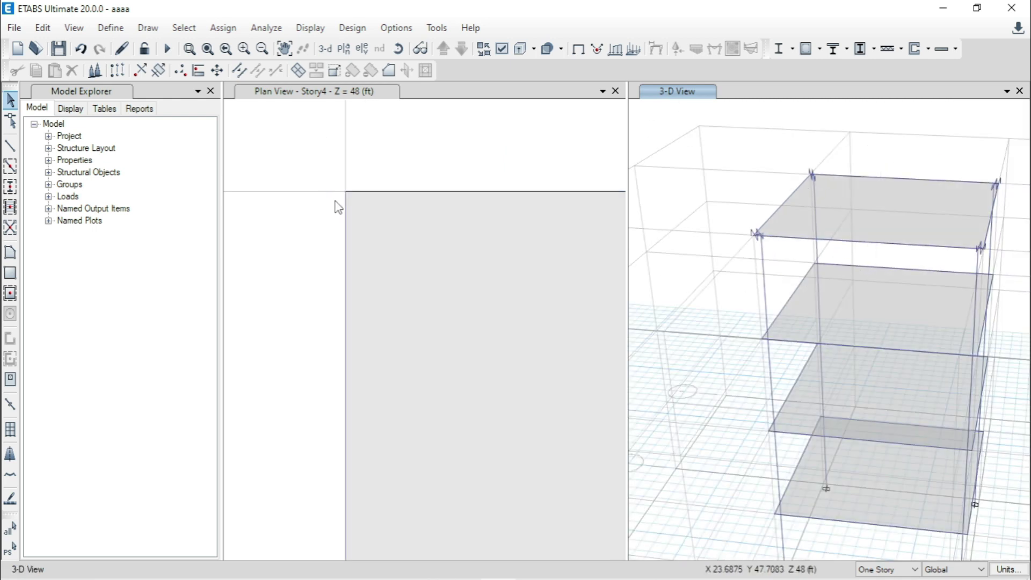
pyautogui.scroll(-3, 532, 269)
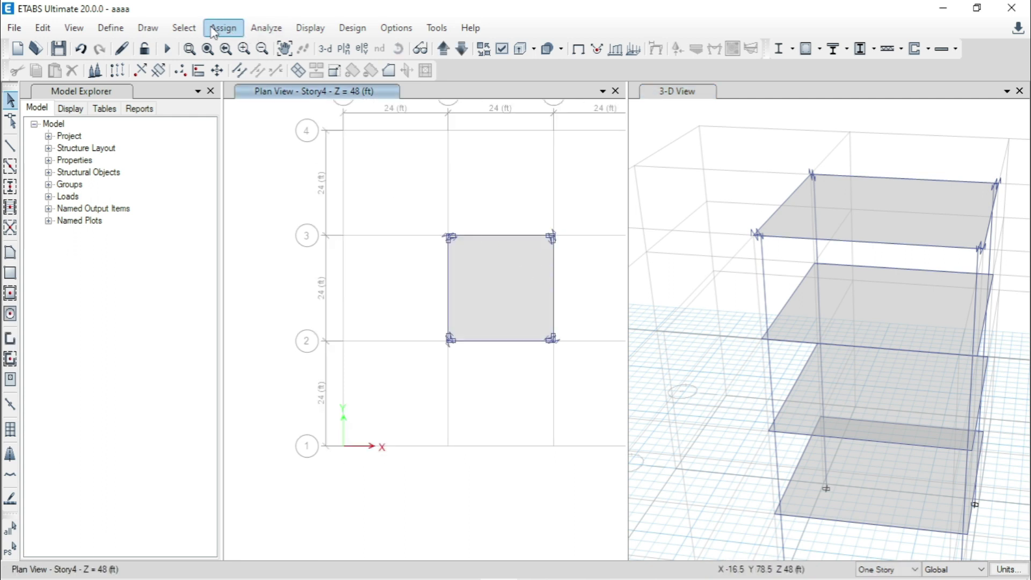
# Select all links with the Link1 property and replicate them from Story4 to Story3, Story2 and Story1
pyautogui.click(184, 29)
pyautogui.moveTo(210, 54)
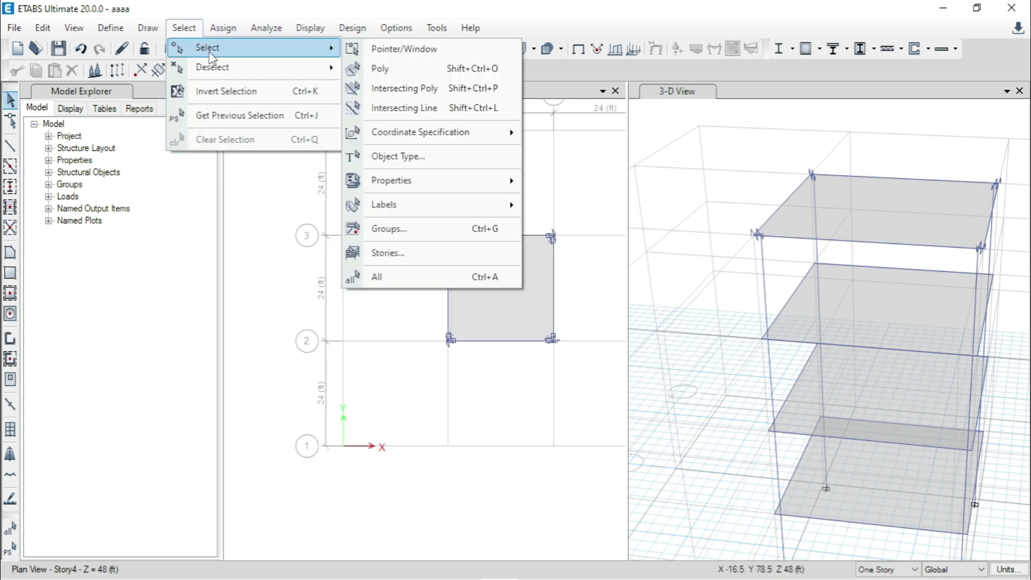
pyautogui.moveTo(406, 188)
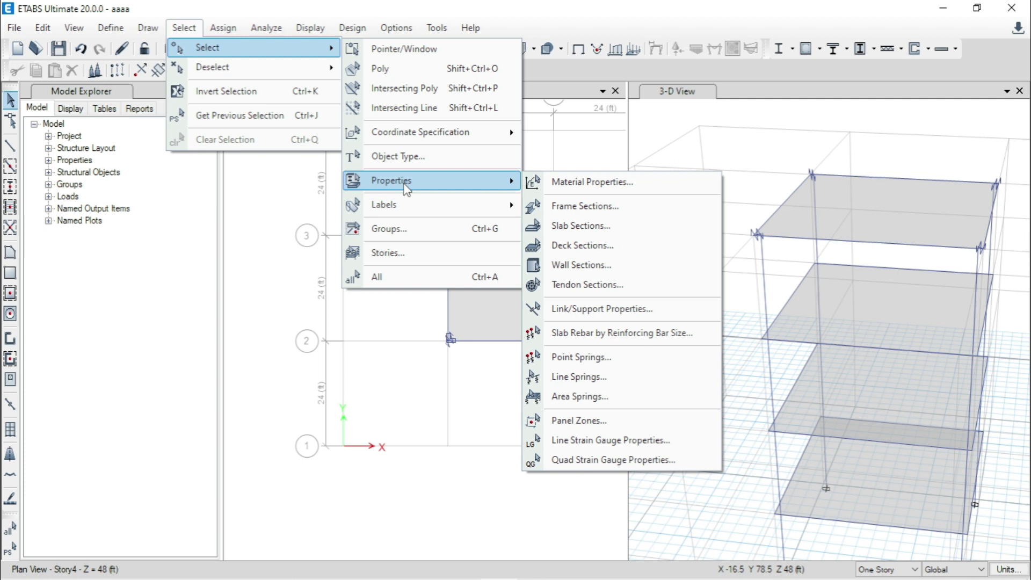
pyautogui.click(623, 310)
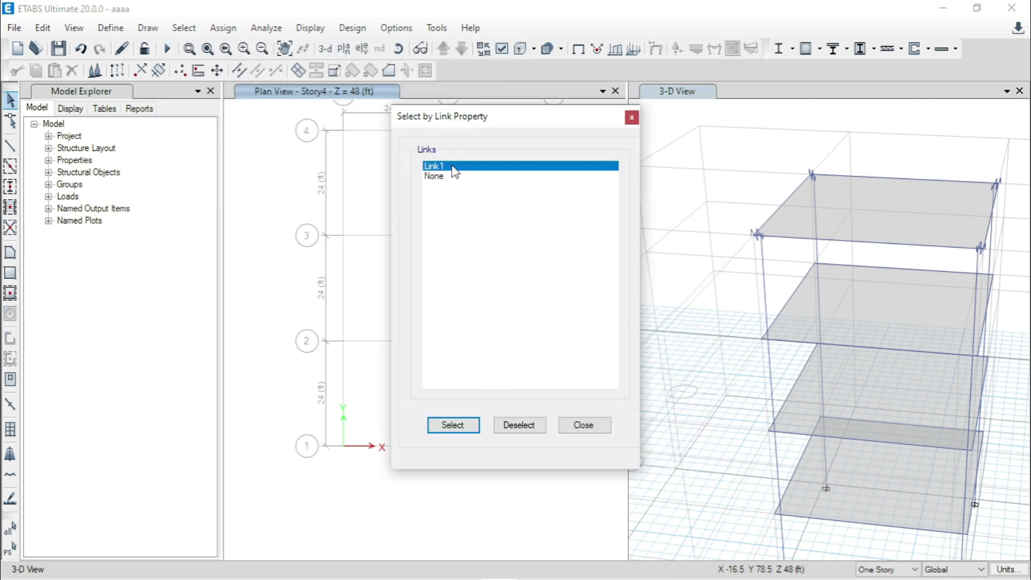
pyautogui.click(453, 426)
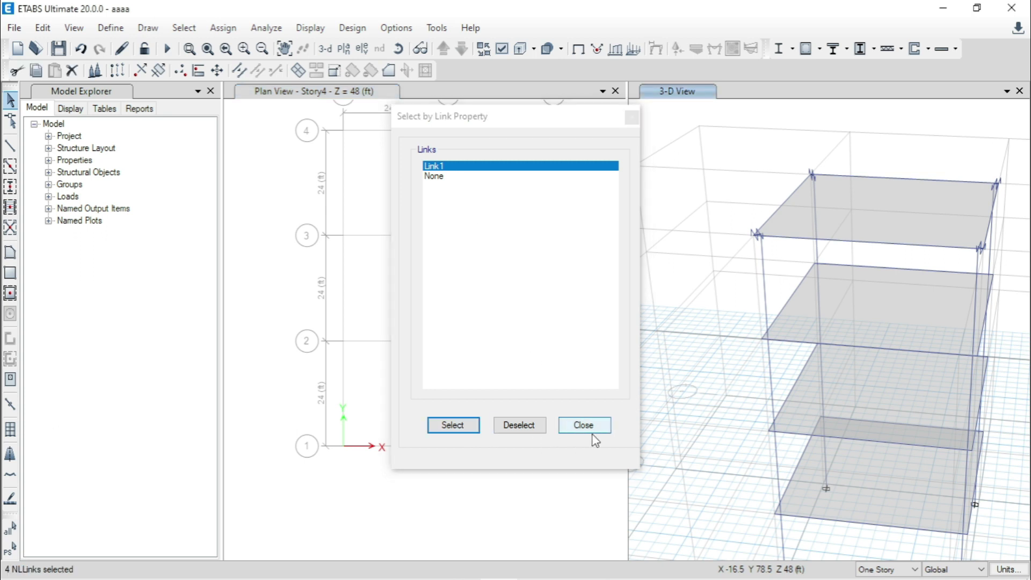
pyautogui.click(586, 427)
pyautogui.click(552, 50)
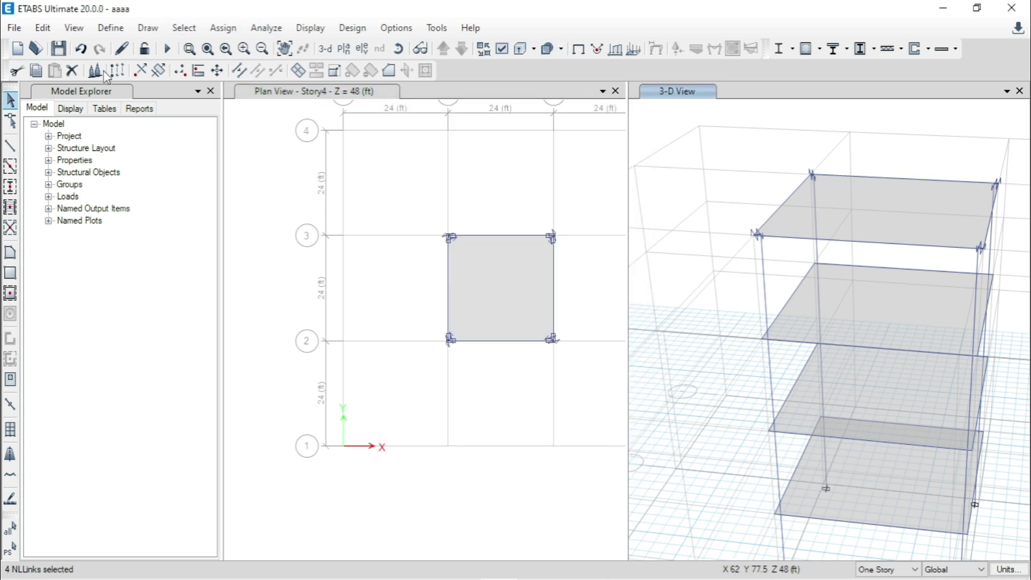
pyautogui.click(522, 148)
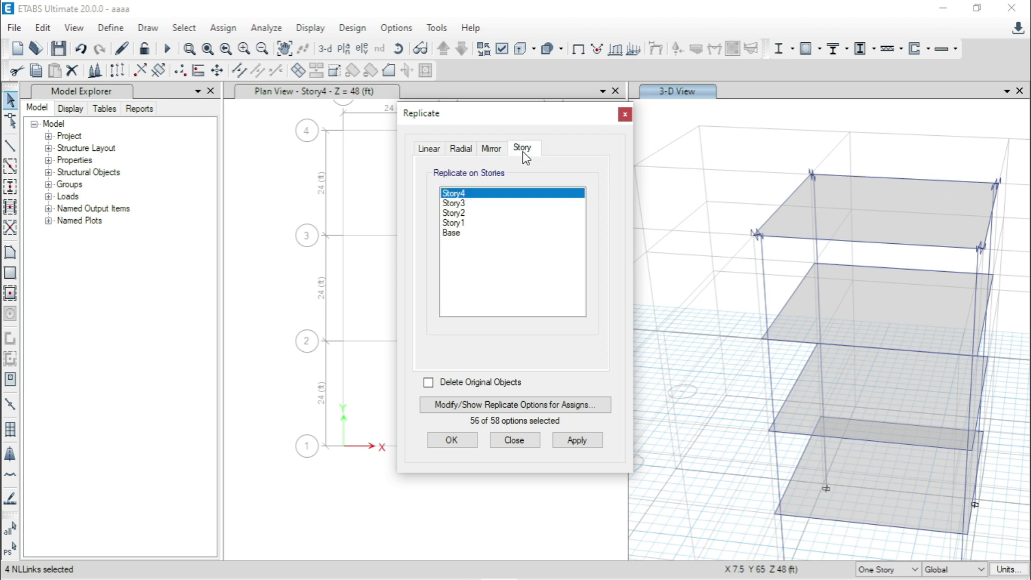
pyautogui.click(453, 207)
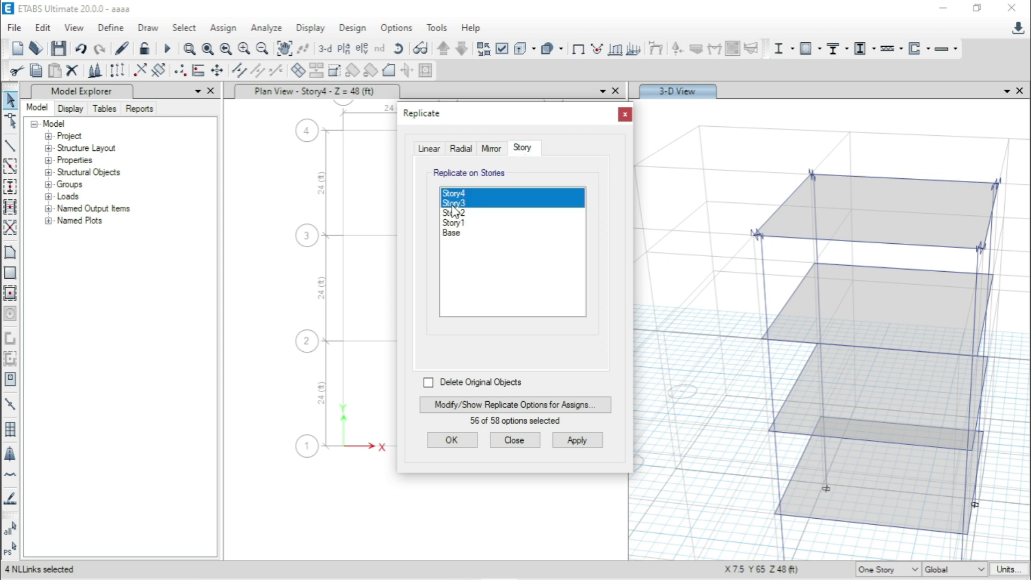
pyautogui.click(457, 204)
pyautogui.keyDown('ctrl'); pyautogui.click(457, 214); pyautogui.keyUp('ctrl')
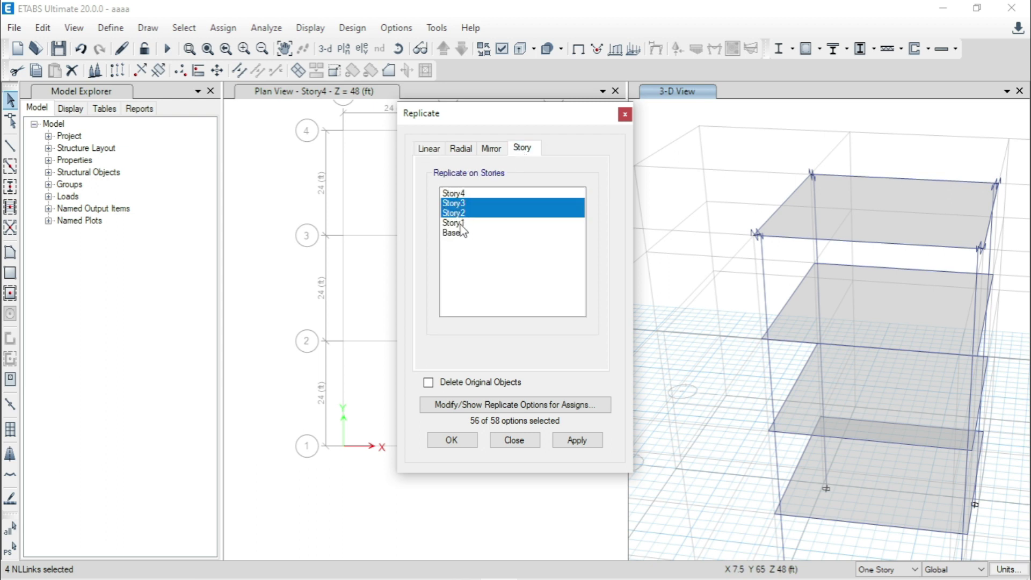
pyautogui.keyDown('ctrl'); pyautogui.click(463, 224); pyautogui.keyUp('ctrl')
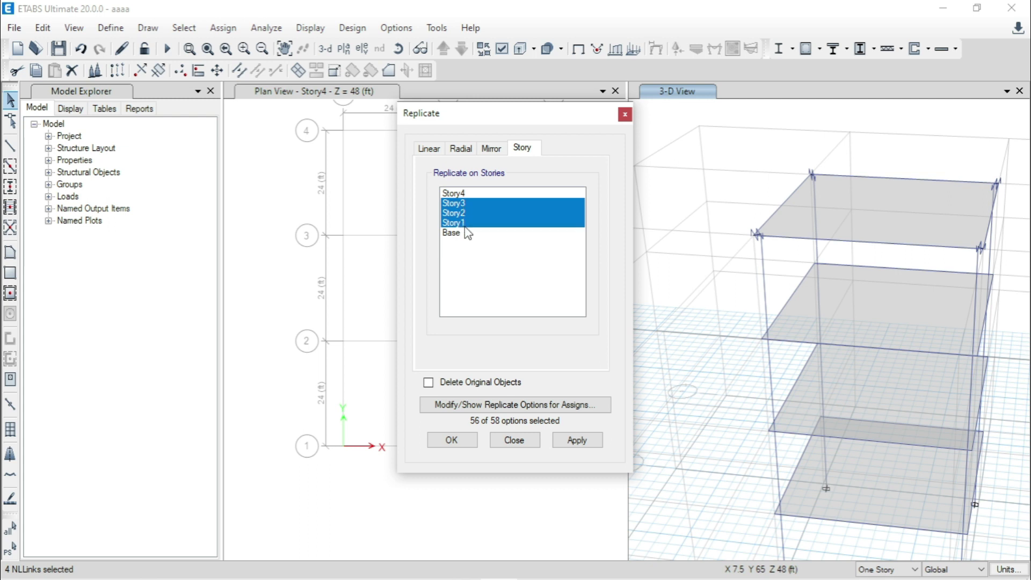
pyautogui.click(577, 445)
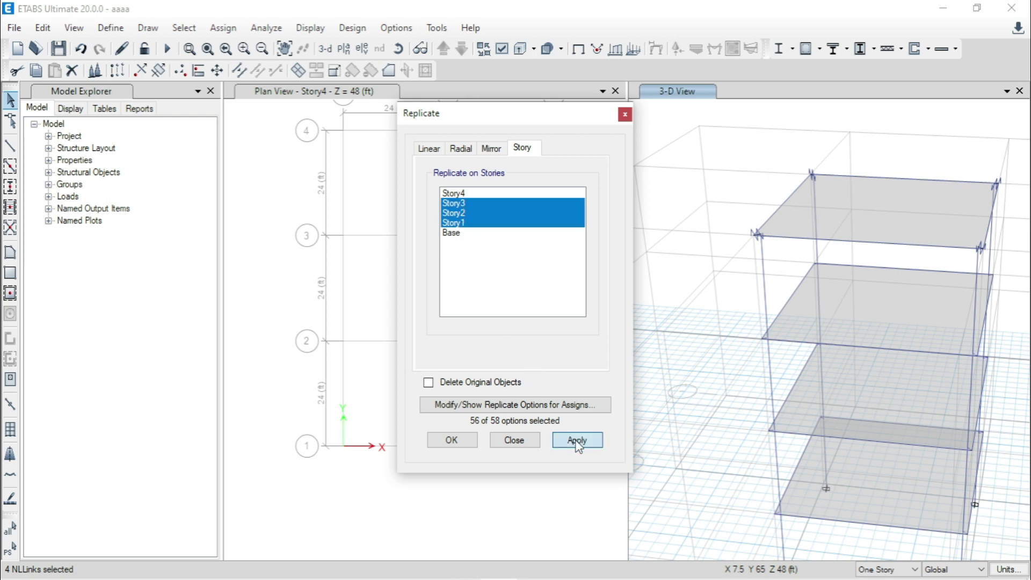
pyautogui.click(453, 441)
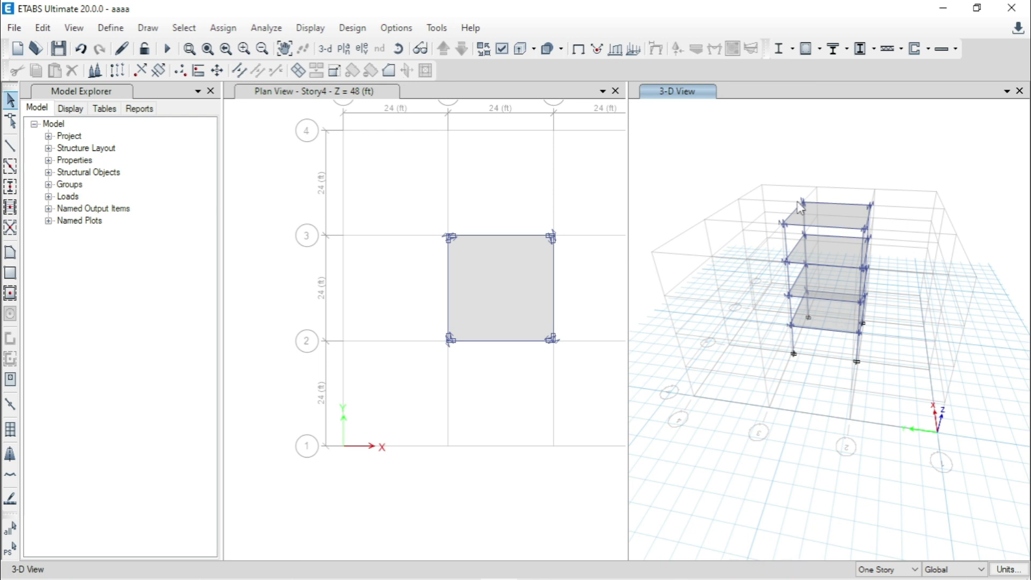
# Examine the replicated links at the slab corners of all four stories in the 3-D view
pyautogui.moveTo(856, 421); pyautogui.dragTo(798, 399, button='middle')
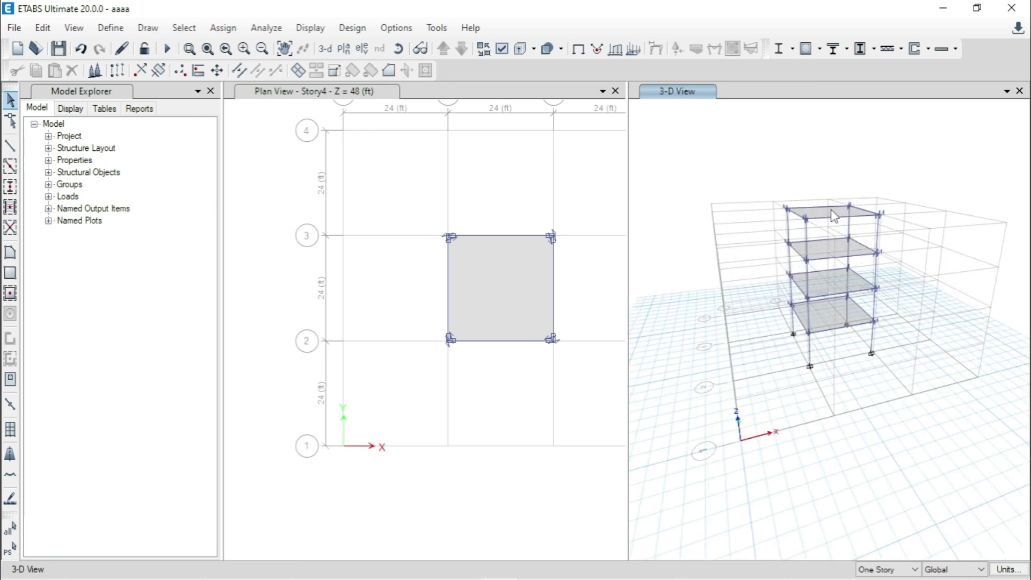
pyautogui.scroll(3, 834, 210)
pyautogui.scroll(-3, 795, 171)
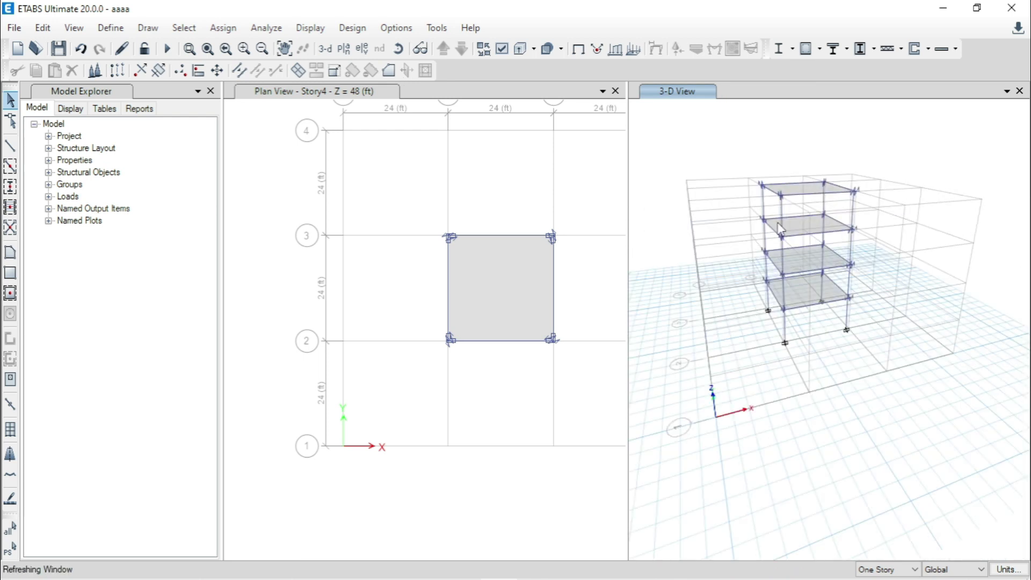
pyautogui.scroll(3, 778, 251)
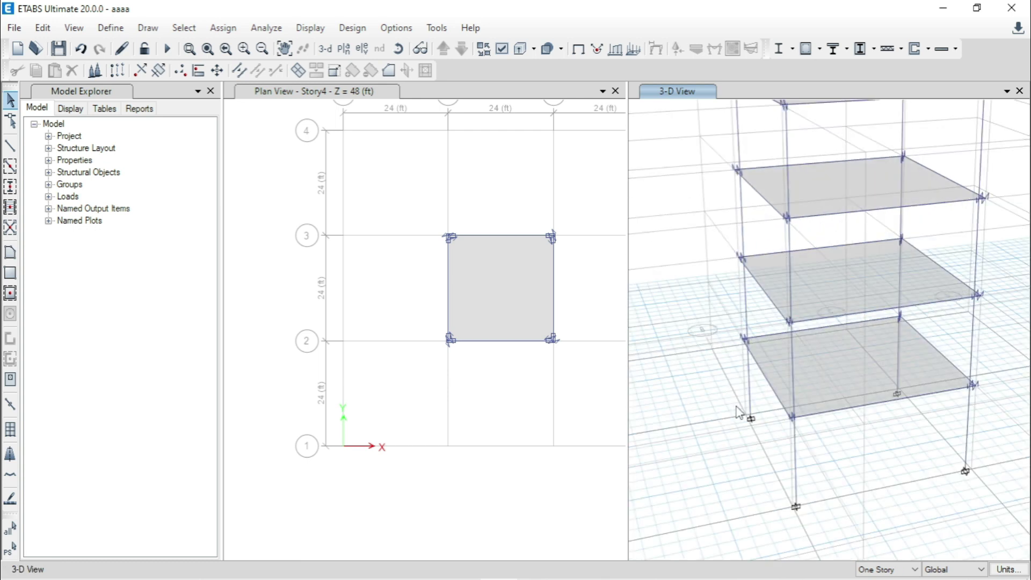
pyautogui.scroll(-3, 726, 311)
pyautogui.scroll(3, 727, 310)
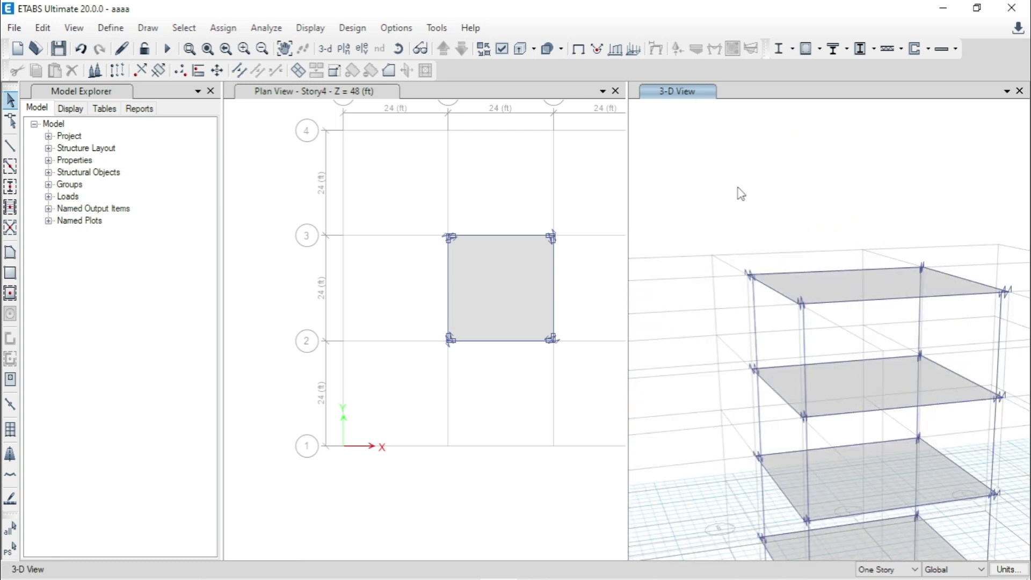
pyautogui.scroll(-3, 741, 204)
pyautogui.scroll(3, 752, 239)
pyautogui.scroll(-1, 753, 249)
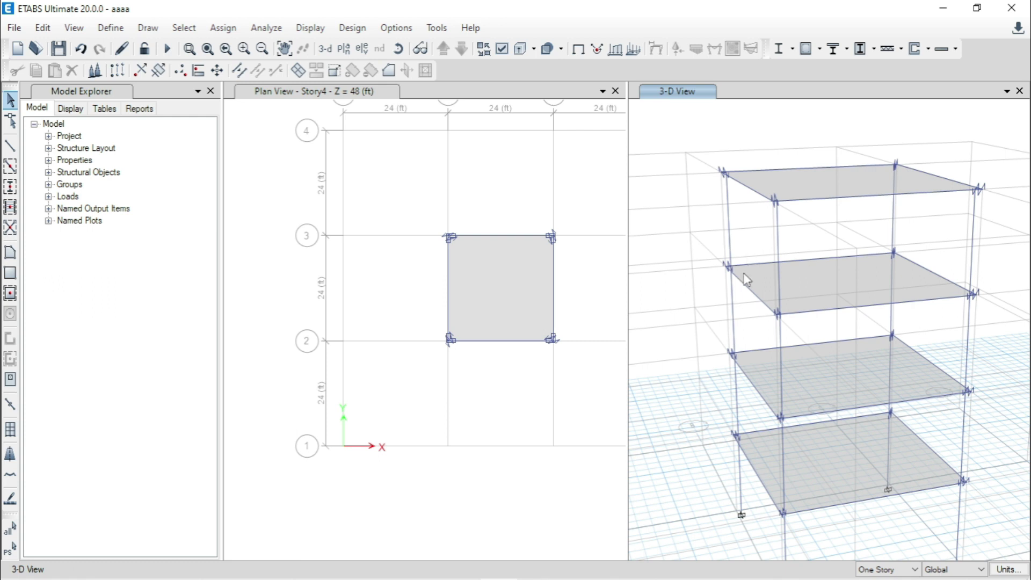
# Run the analysis, saving the model file on the Desktop as sssss
pyautogui.click(111, 27)
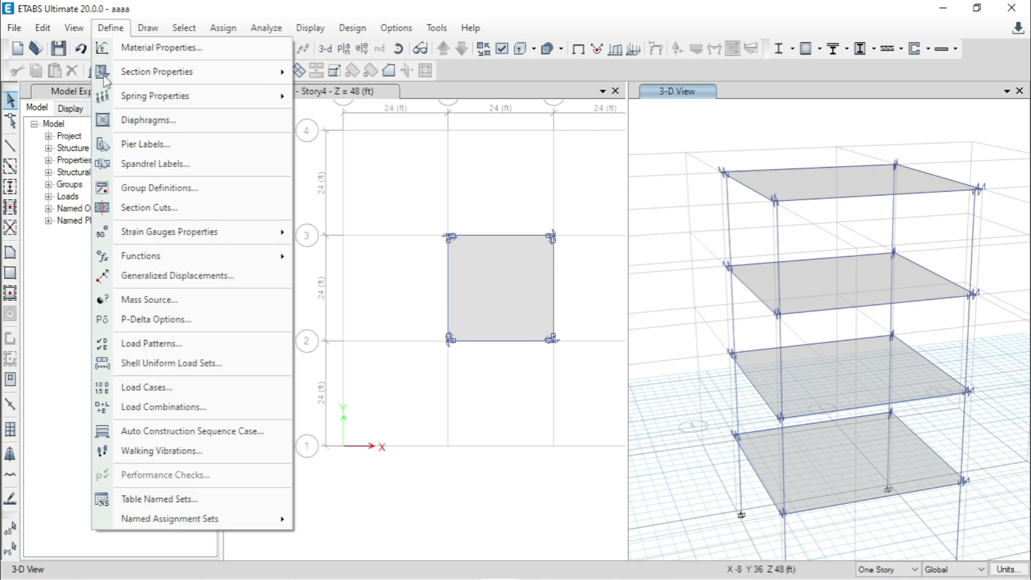
pyautogui.click(508, 69)
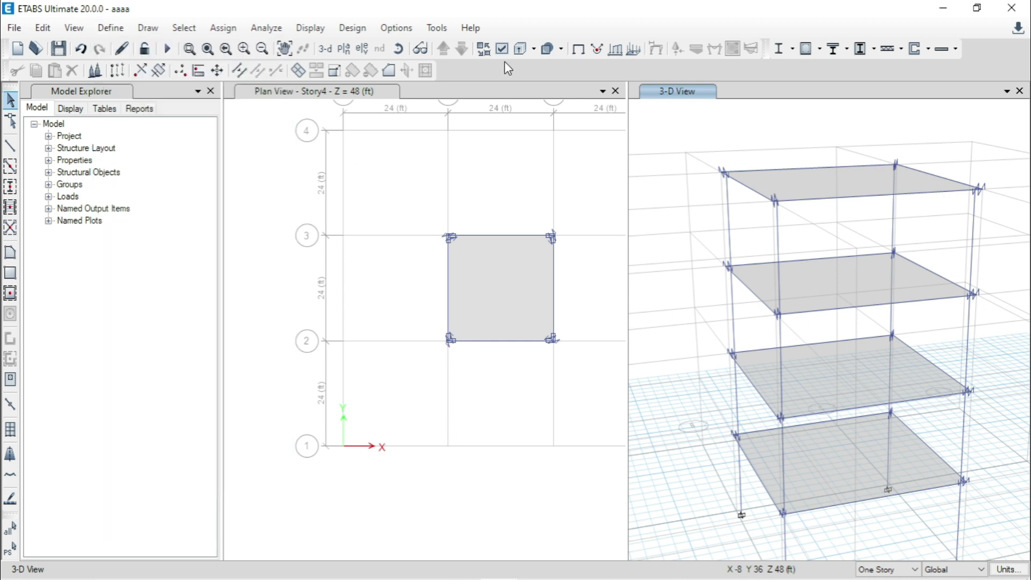
pyautogui.click(168, 51)
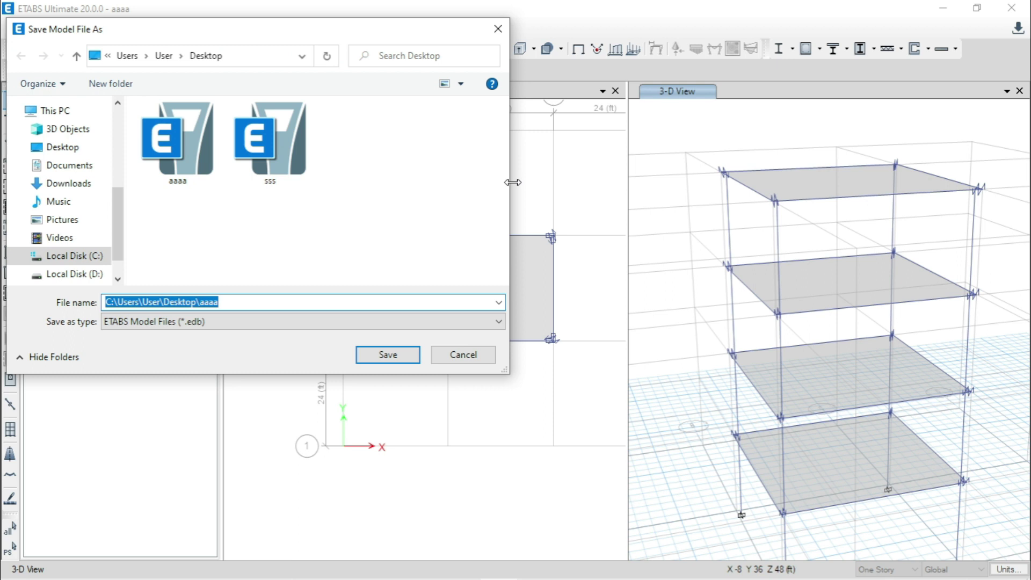
pyautogui.write('sssss')
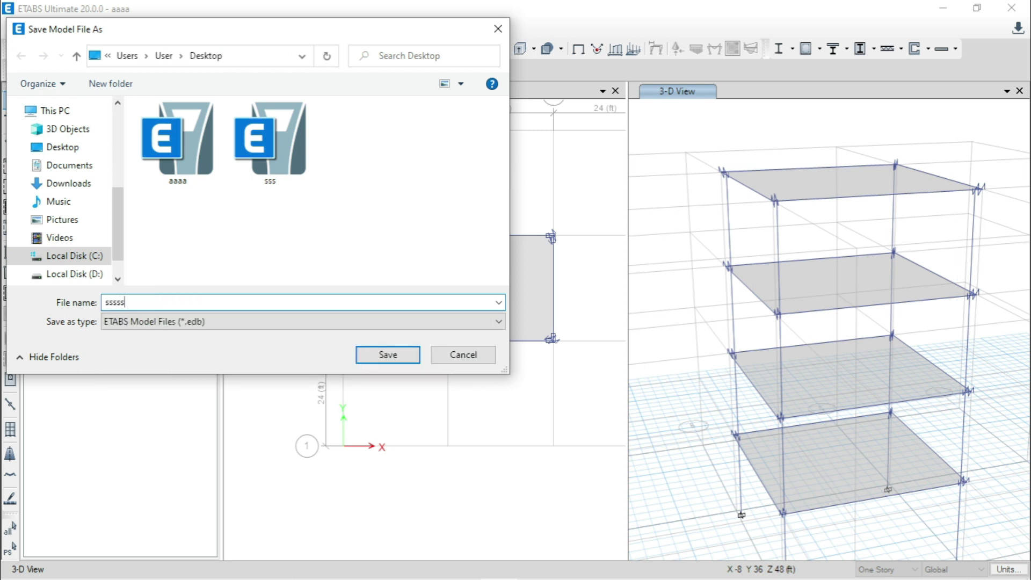
pyautogui.click(398, 355)
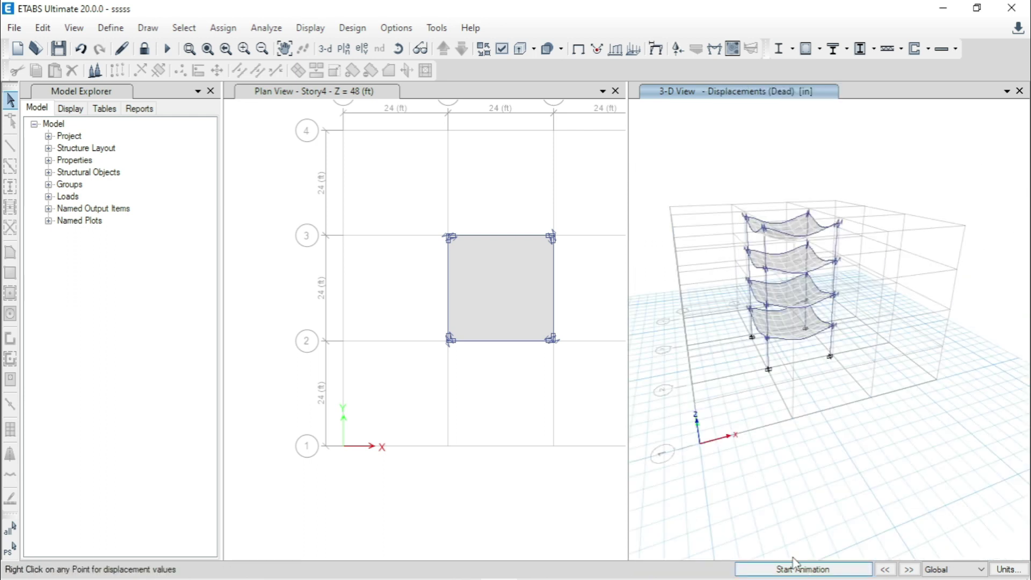
# Animate the Dead load displacements of the four-story building in the 3-D view
pyautogui.scroll(5, 746, 272)
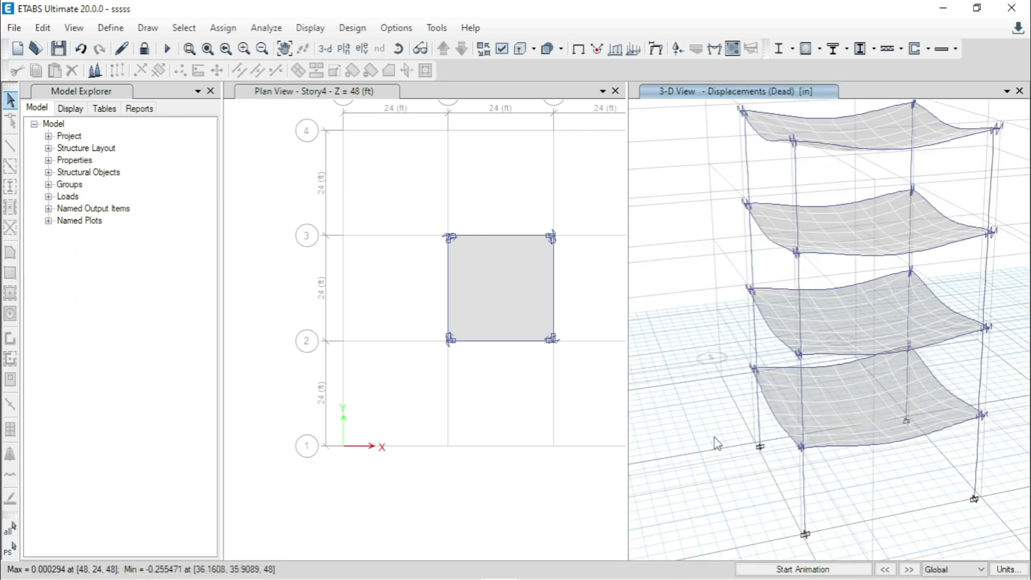
pyautogui.click(795, 570)
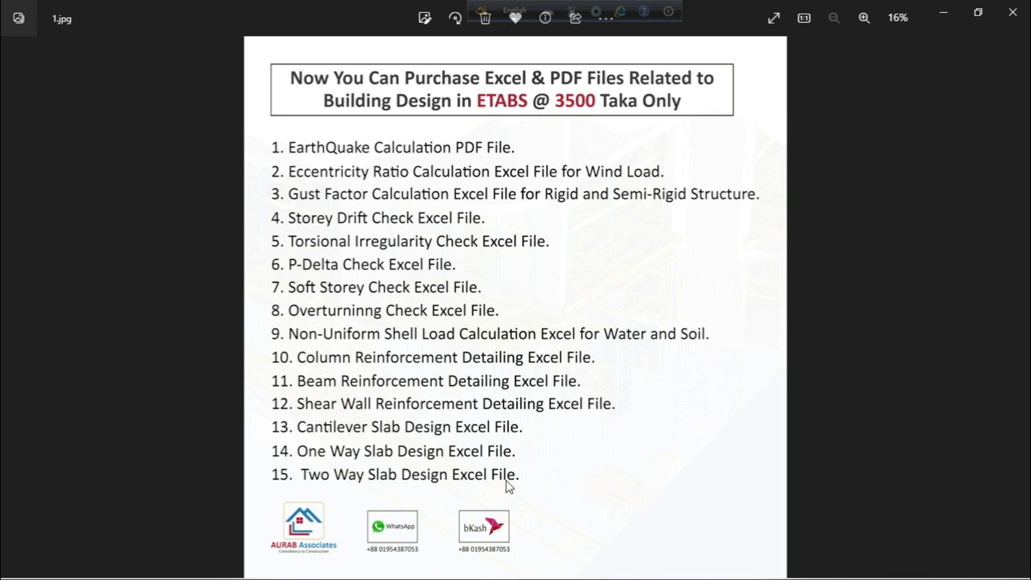
# Switch to the Photos viewer and look through the ETABS and SAFE course offer images 1.jpg to 4.jpg
pyautogui.click(1017, 308)
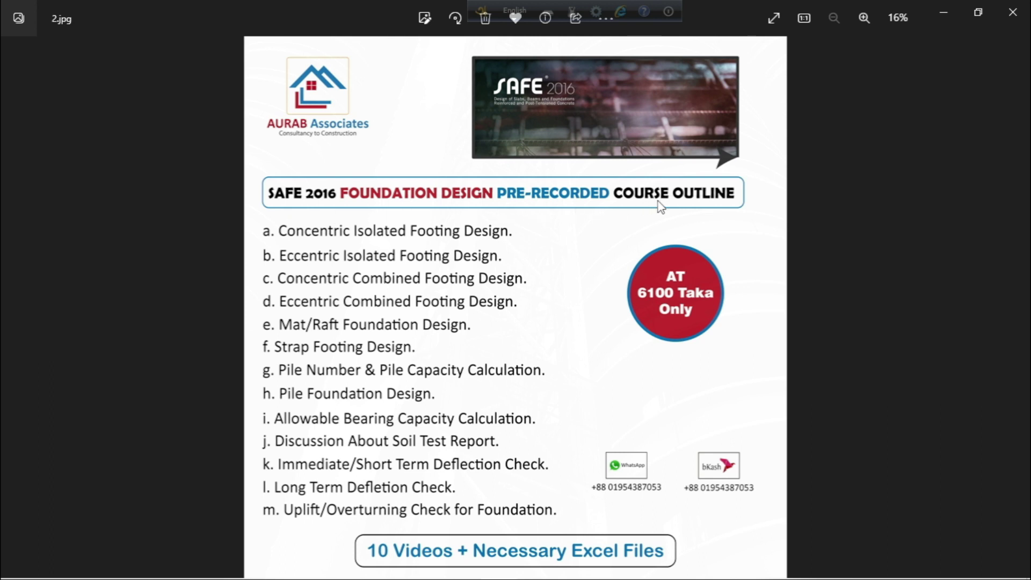
pyautogui.moveTo(492, 577)
pyautogui.moveTo(3, 310)
pyautogui.click(14, 307)
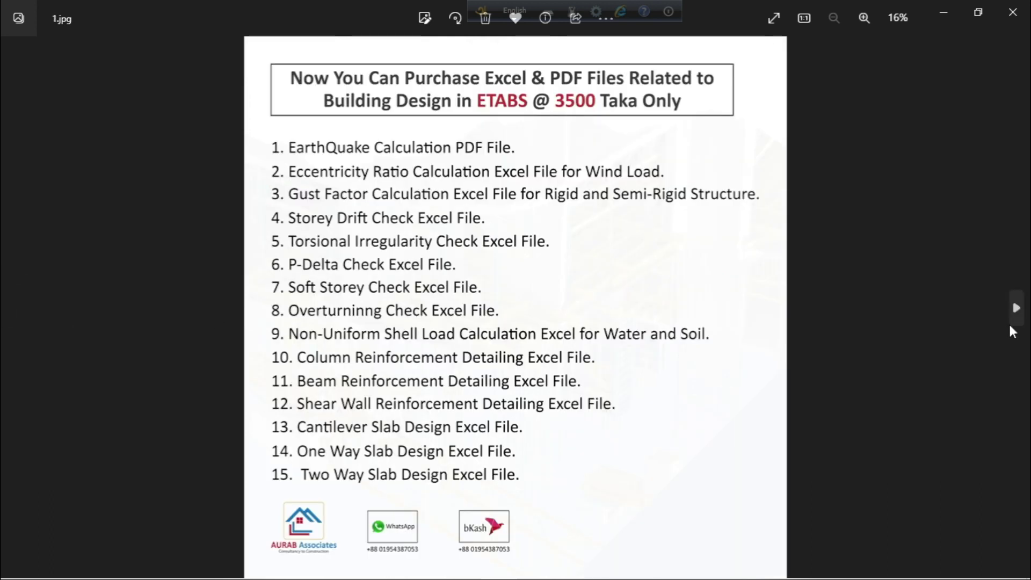
pyautogui.click(1015, 315)
pyautogui.click(1015, 314)
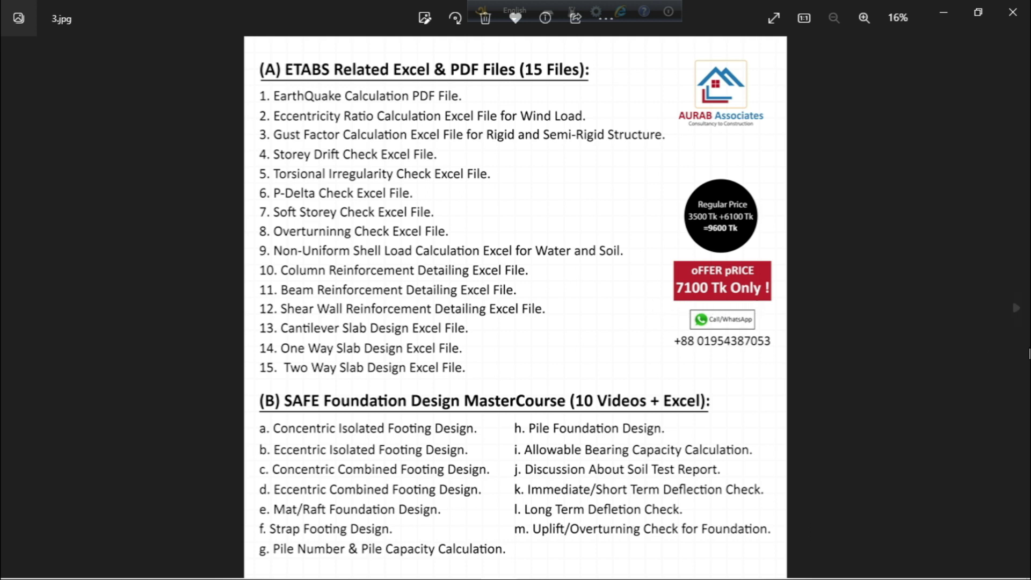
pyautogui.click(1017, 308)
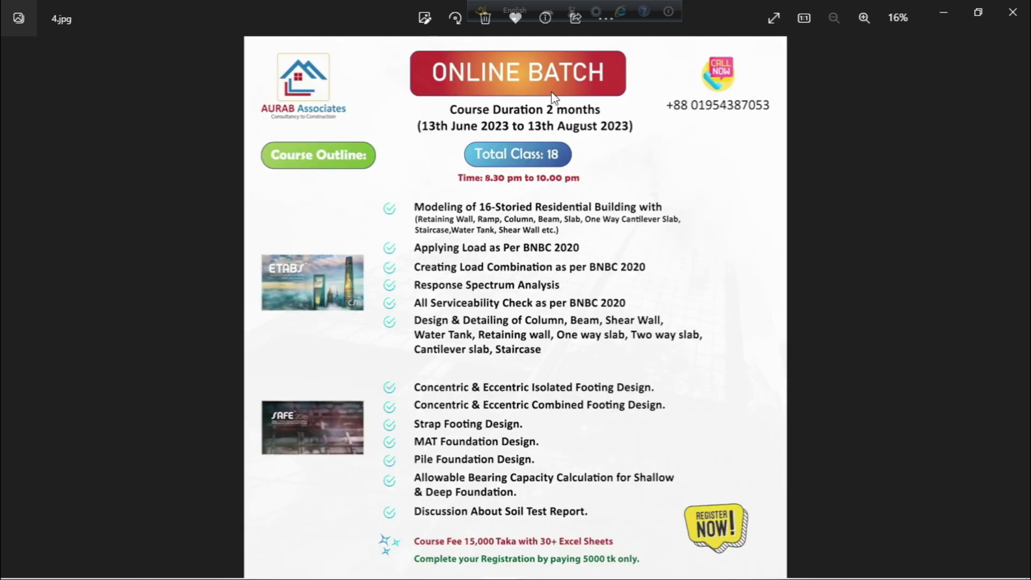